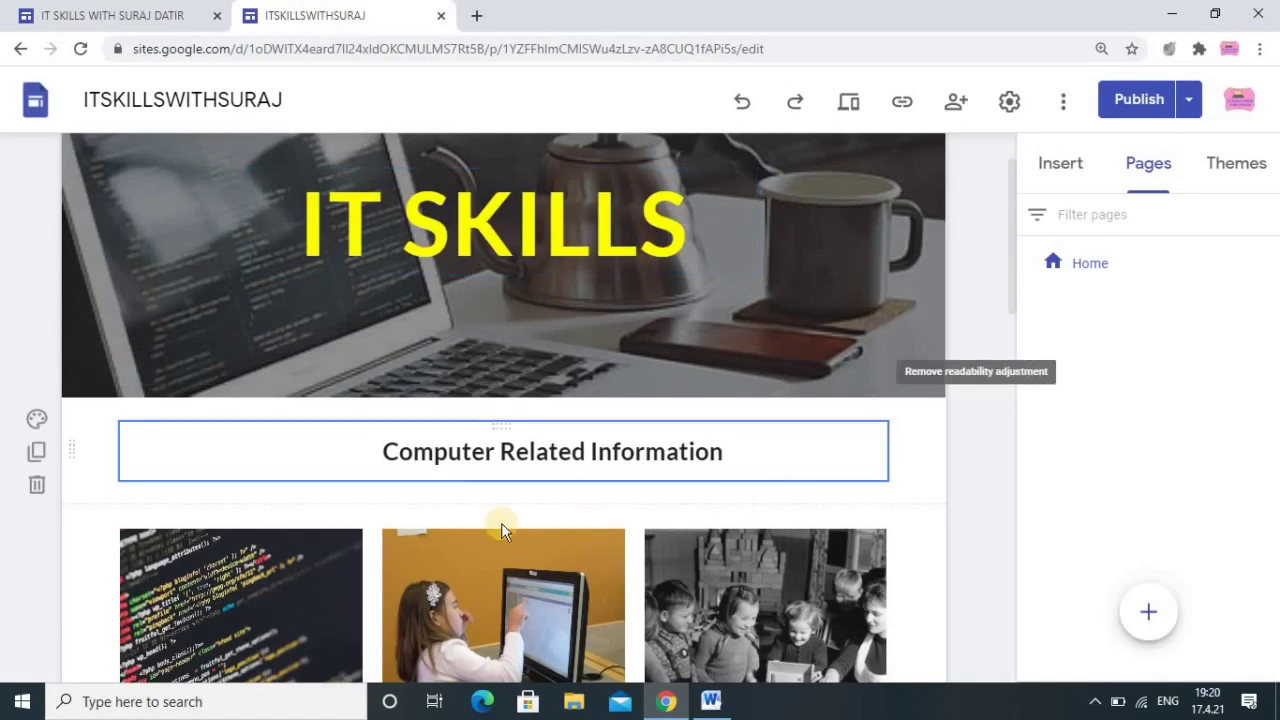
Examine the Home and About Me pages of the finished example site, including the About Me section headings, and return to the site editor
click(91, 19)
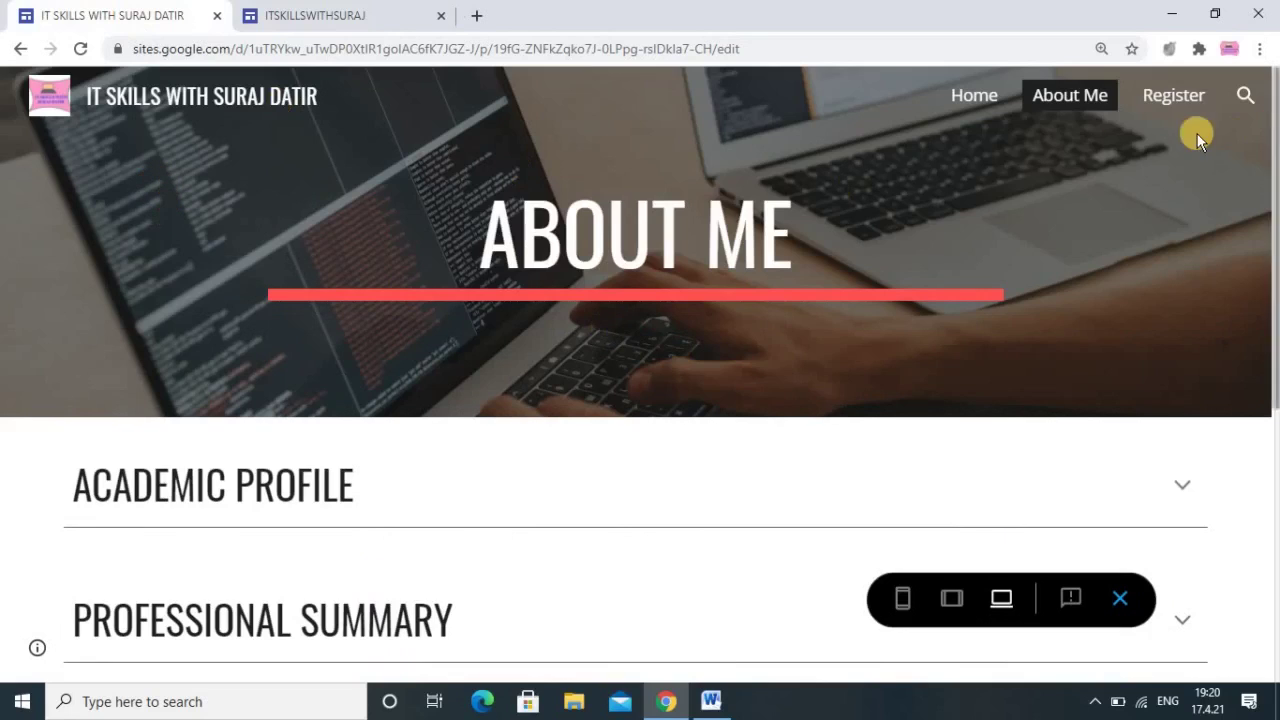
click(988, 100)
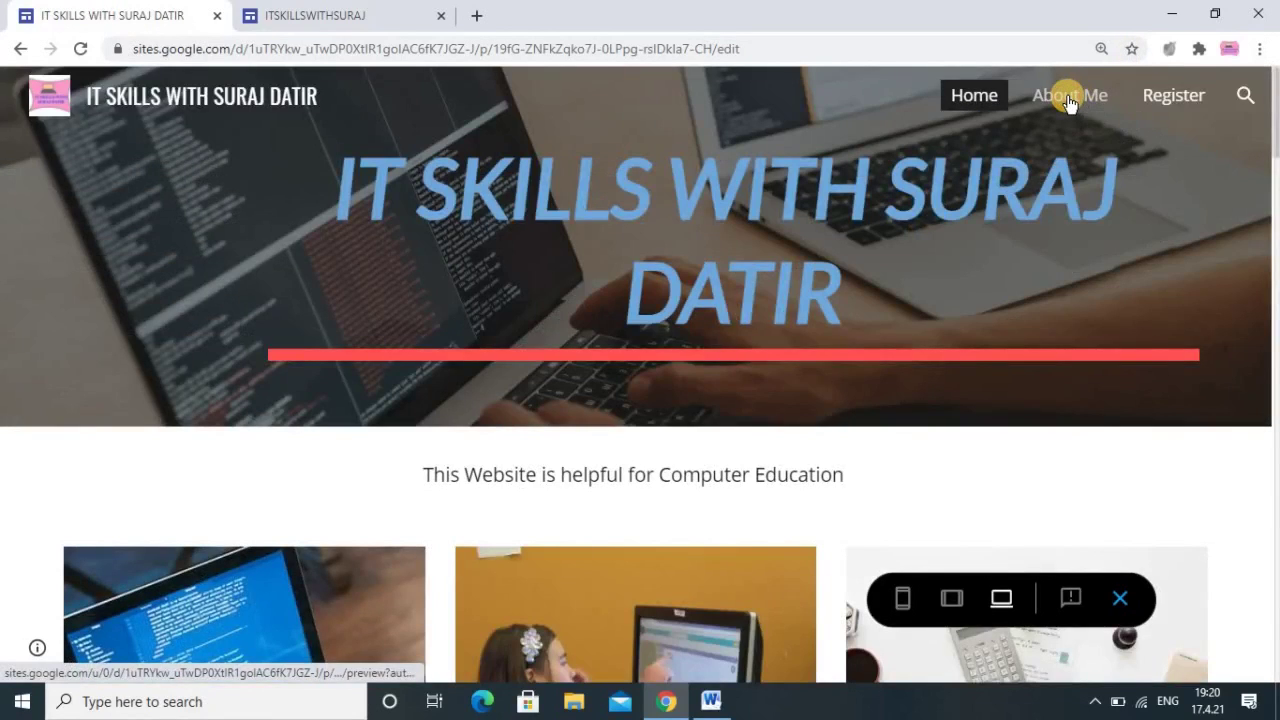
click(1069, 98)
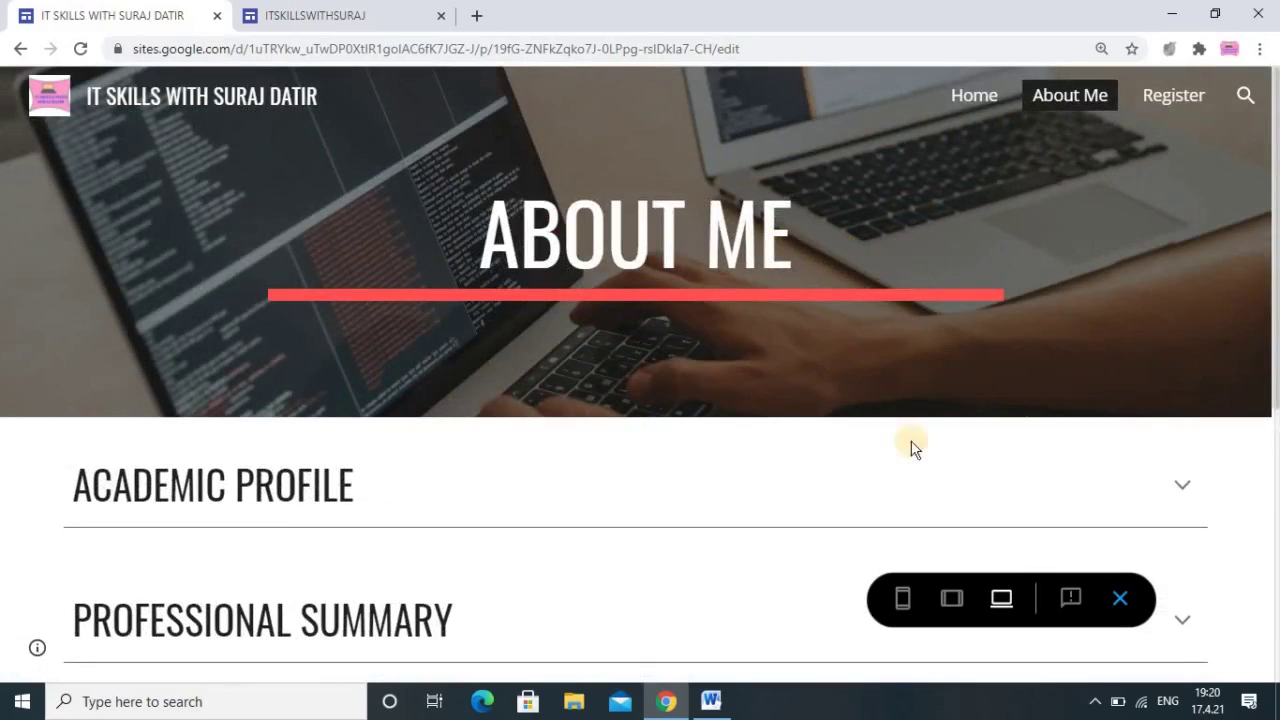
scroll(229, 507, down, 3)
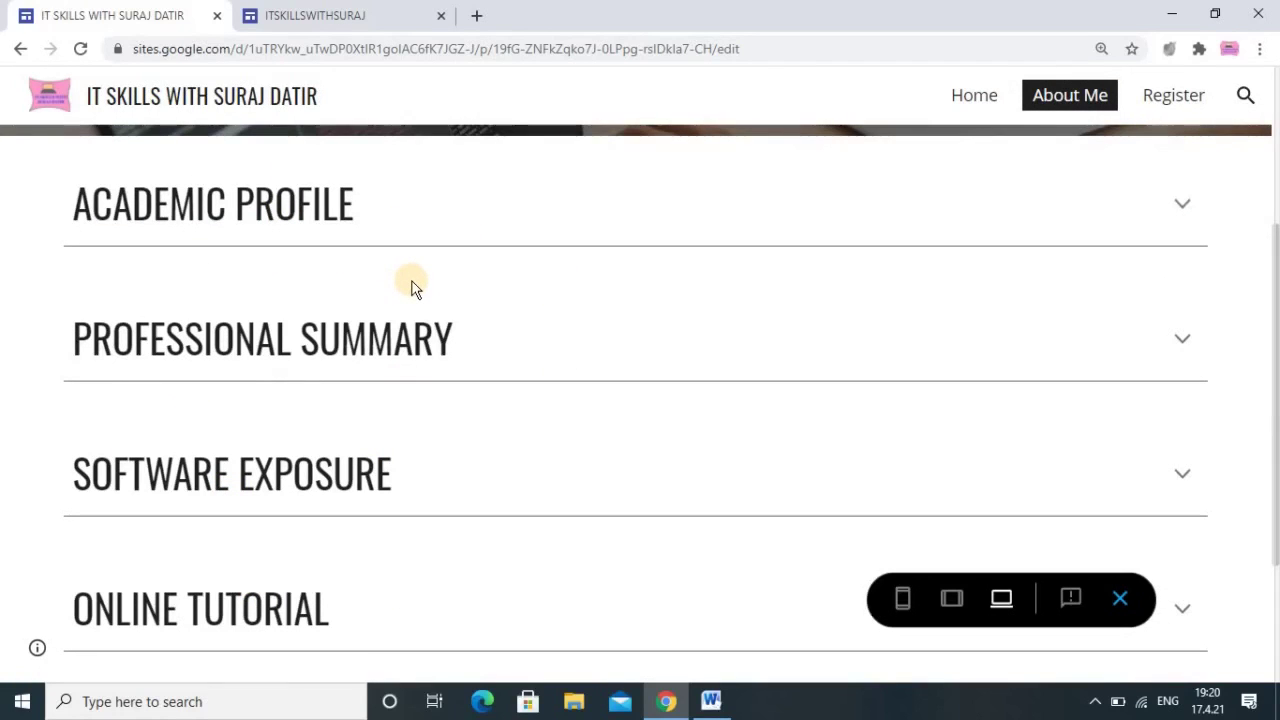
click(343, 16)
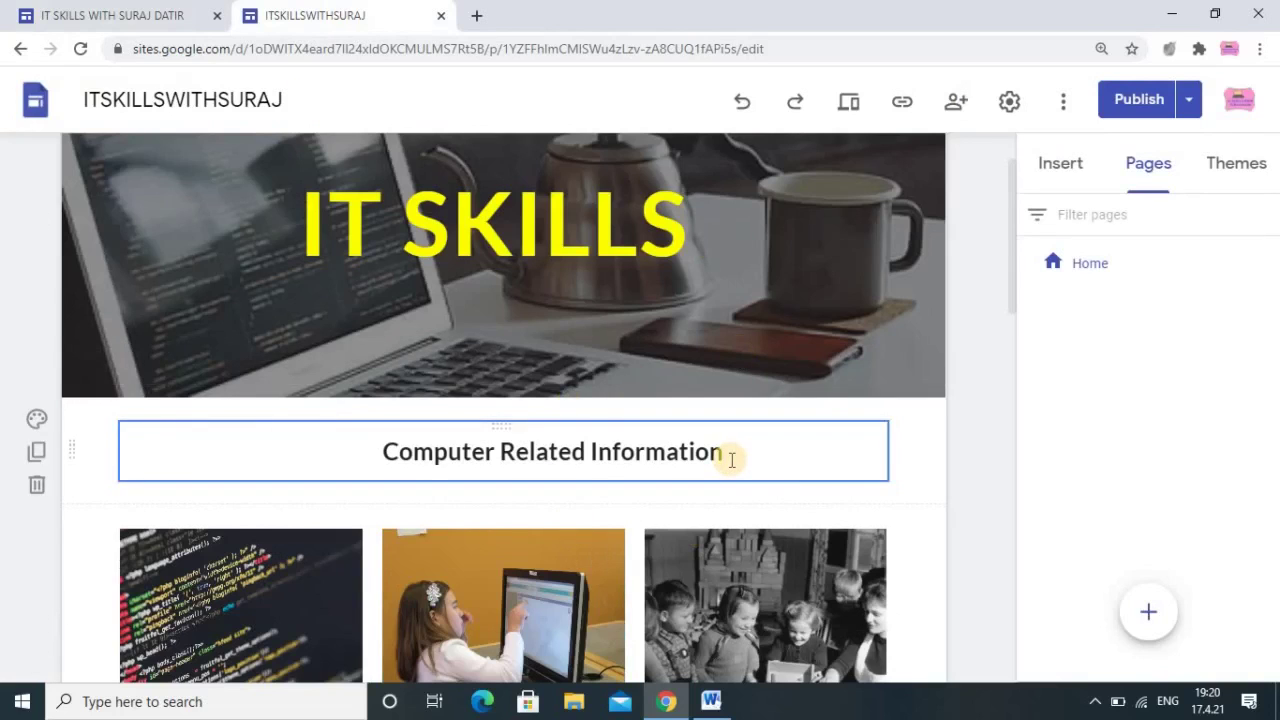
Add a new page named About Me to the site
scroll(732, 459, up, 1)
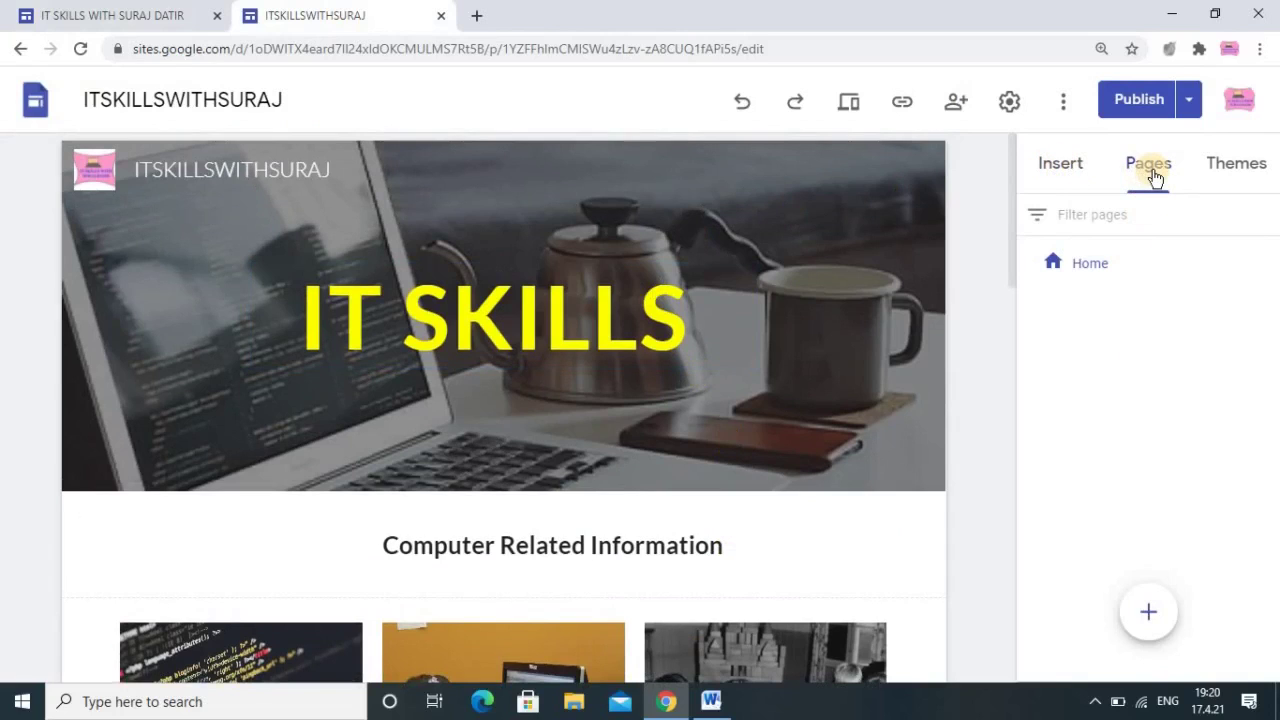
click(1062, 168)
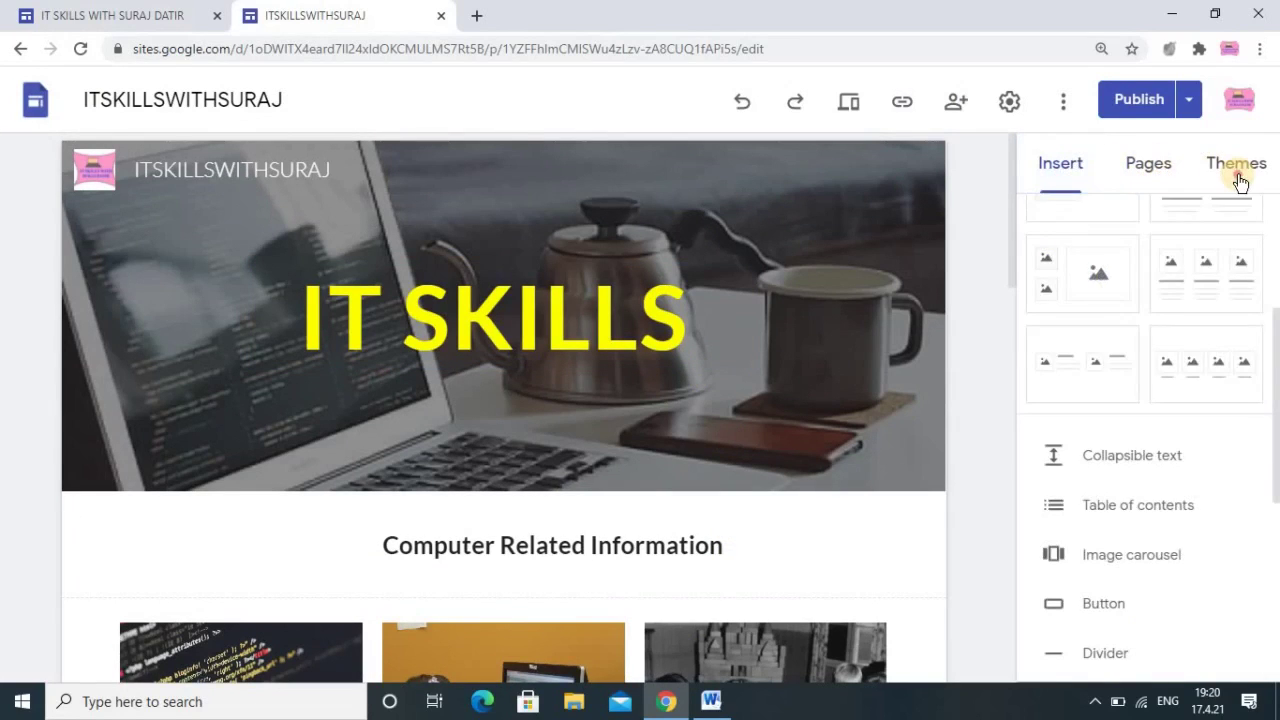
click(1240, 180)
click(1151, 170)
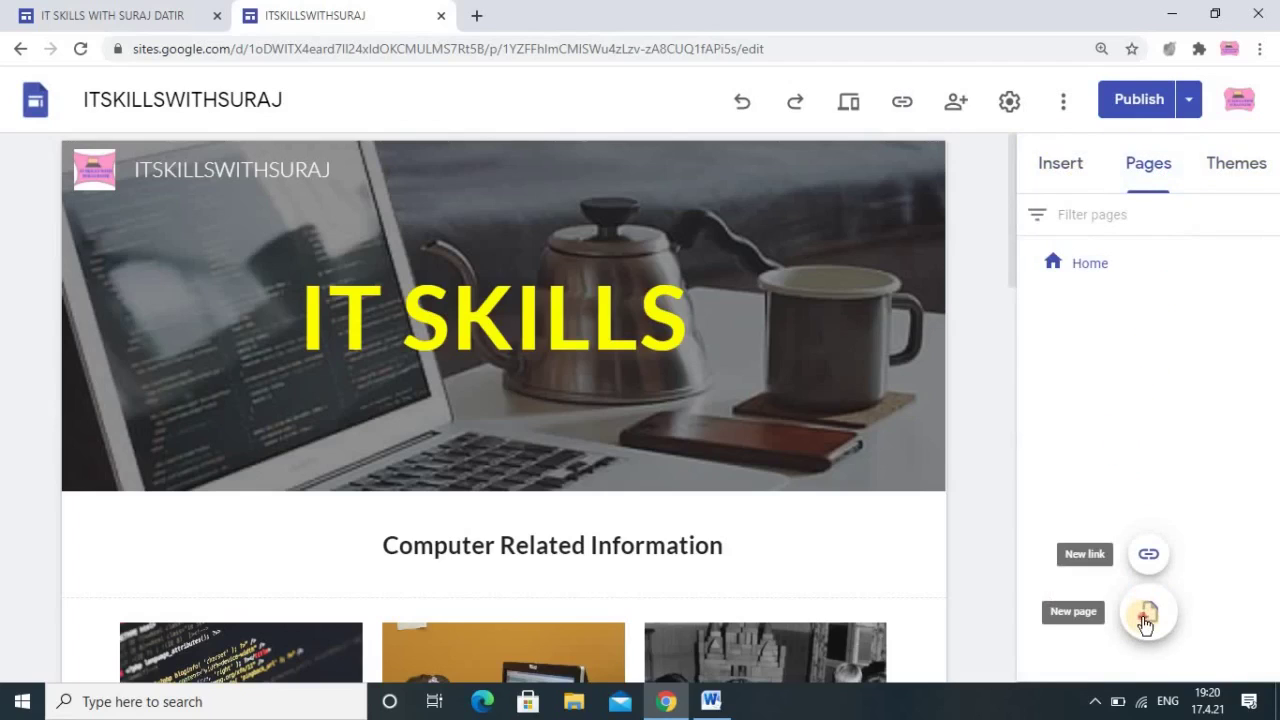
click(1143, 612)
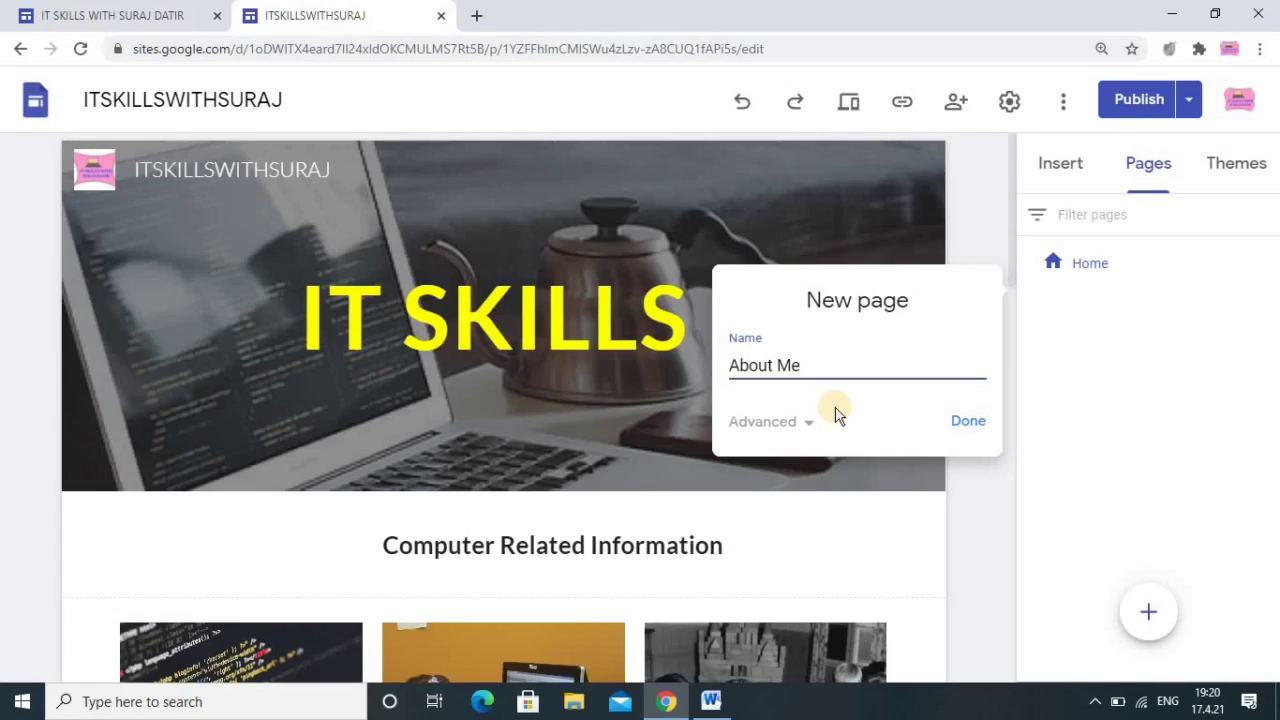
click(963, 423)
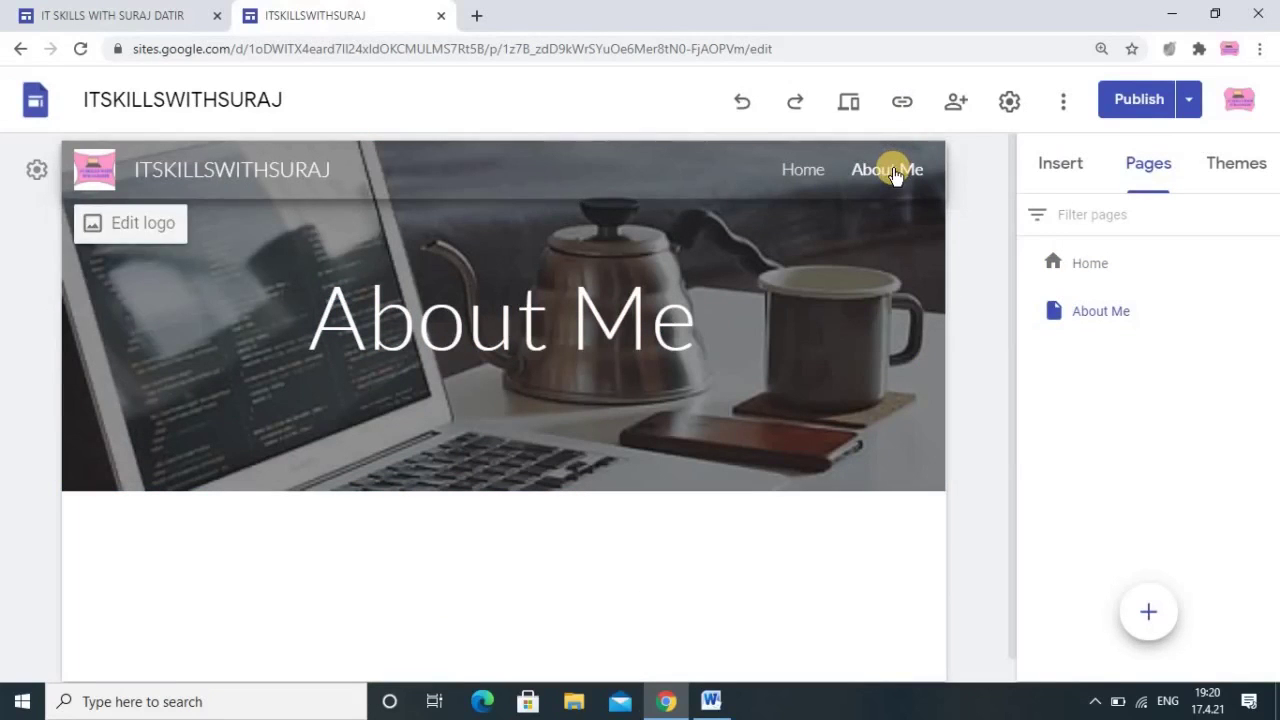
Check the site navigation by switching between the Home and About Me pages, ending on the About Me page's title
click(895, 172)
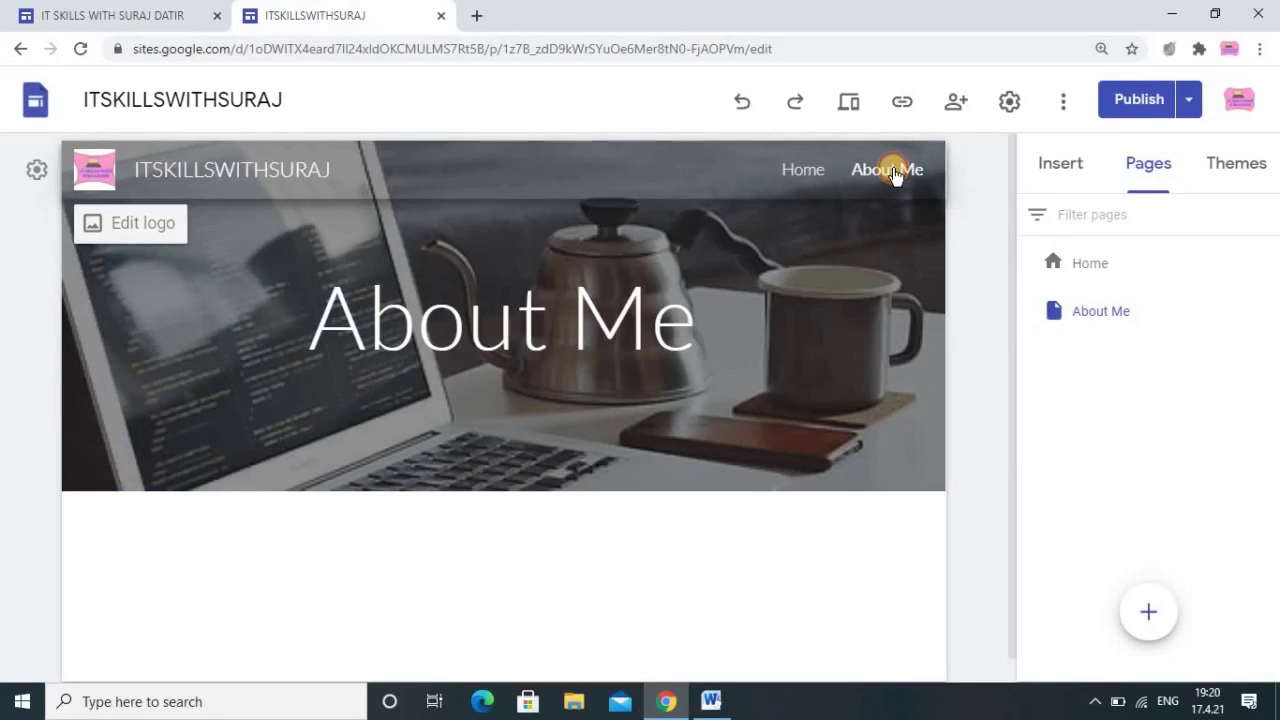
click(809, 170)
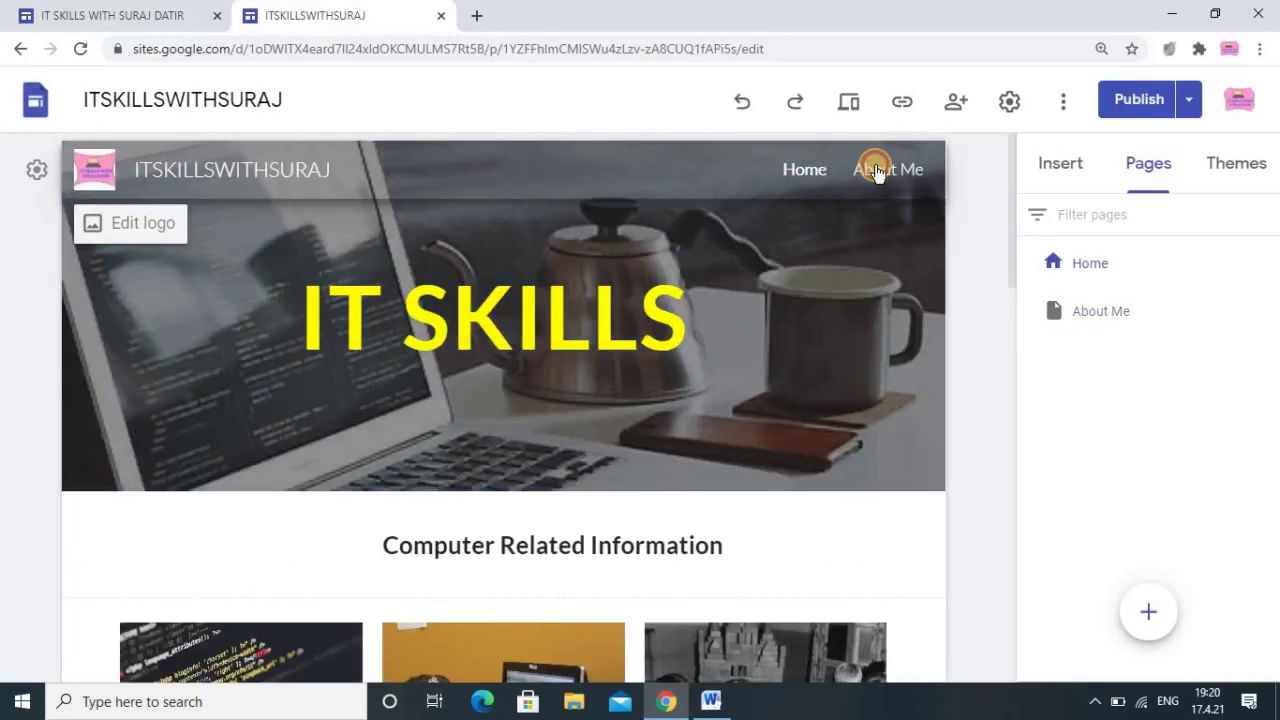
click(876, 172)
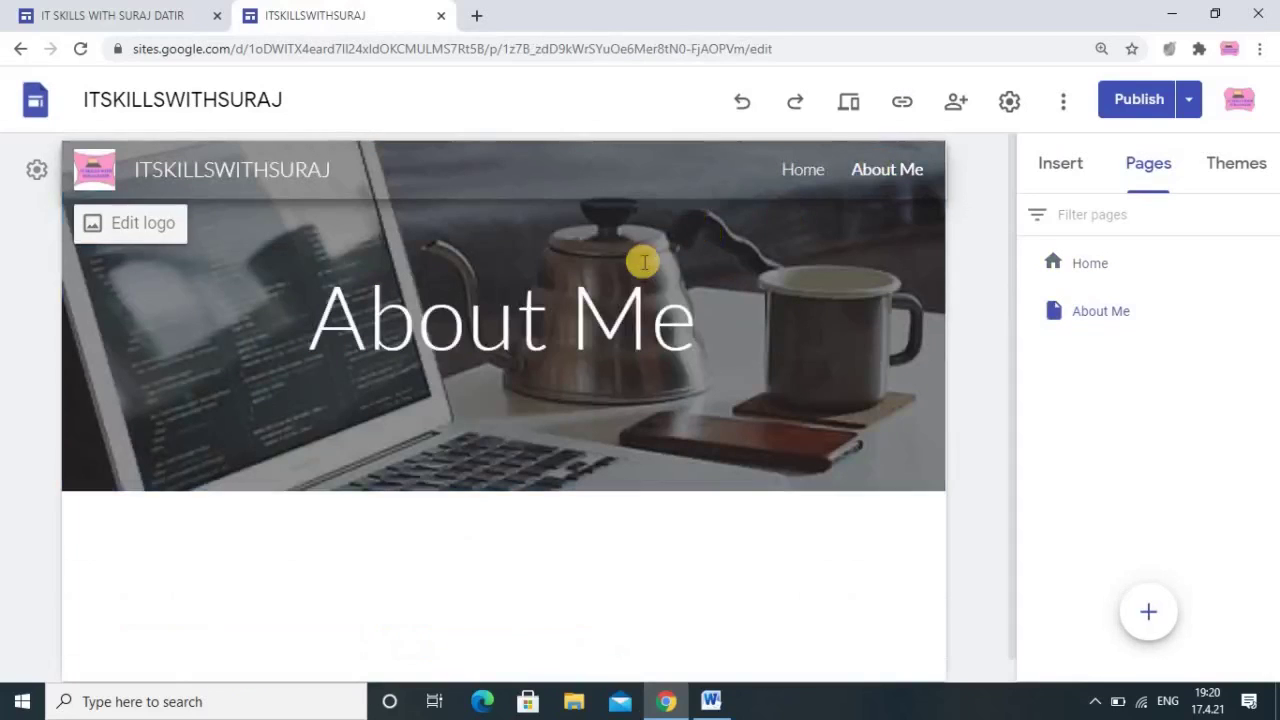
click(682, 322)
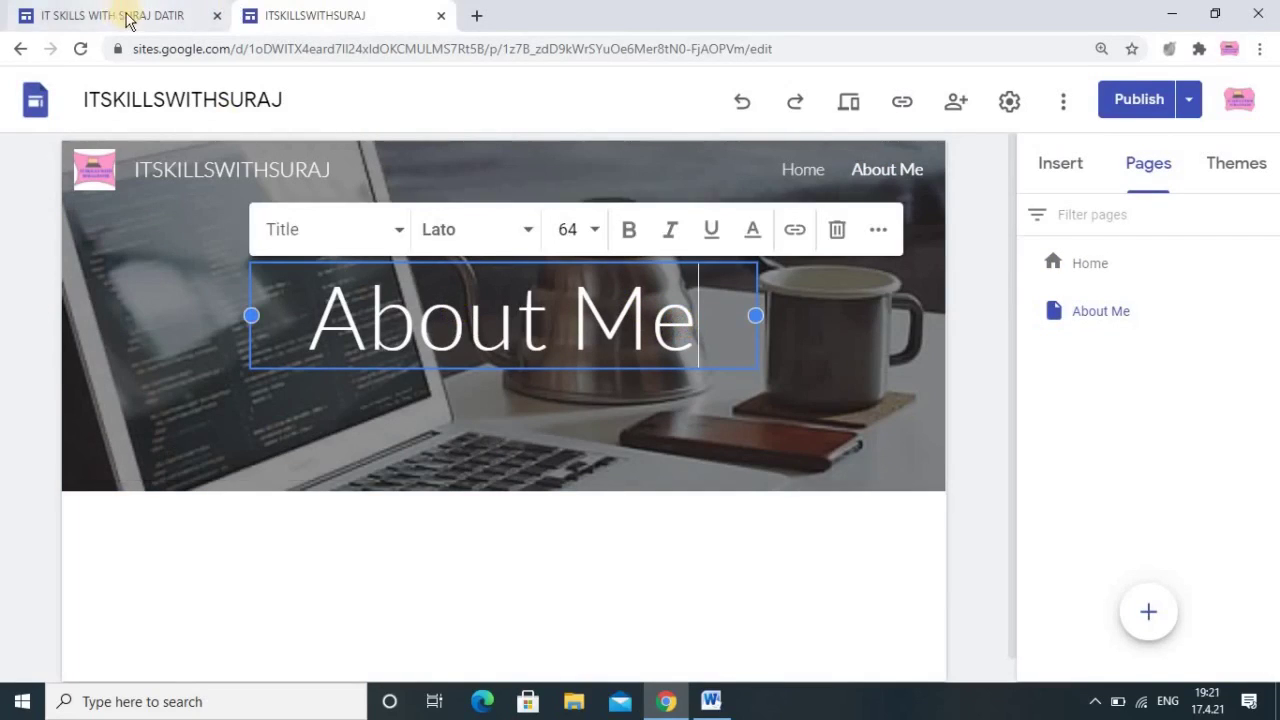
click(806, 172)
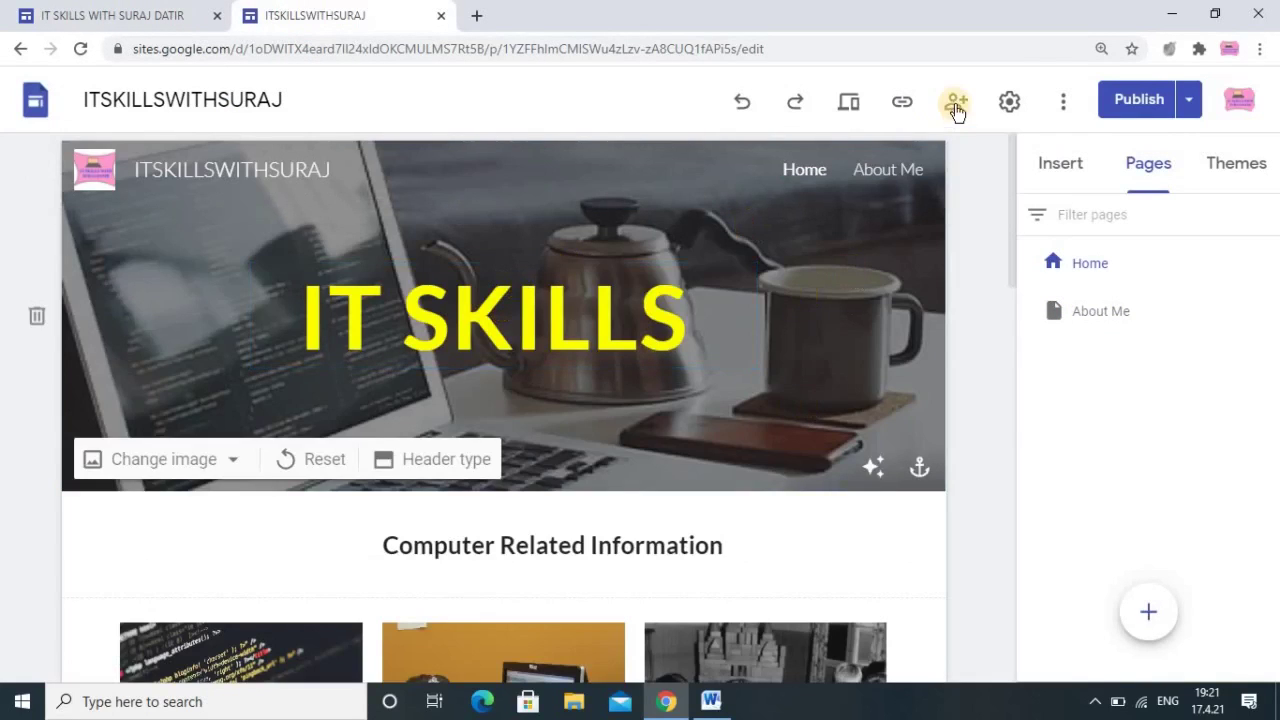
click(890, 170)
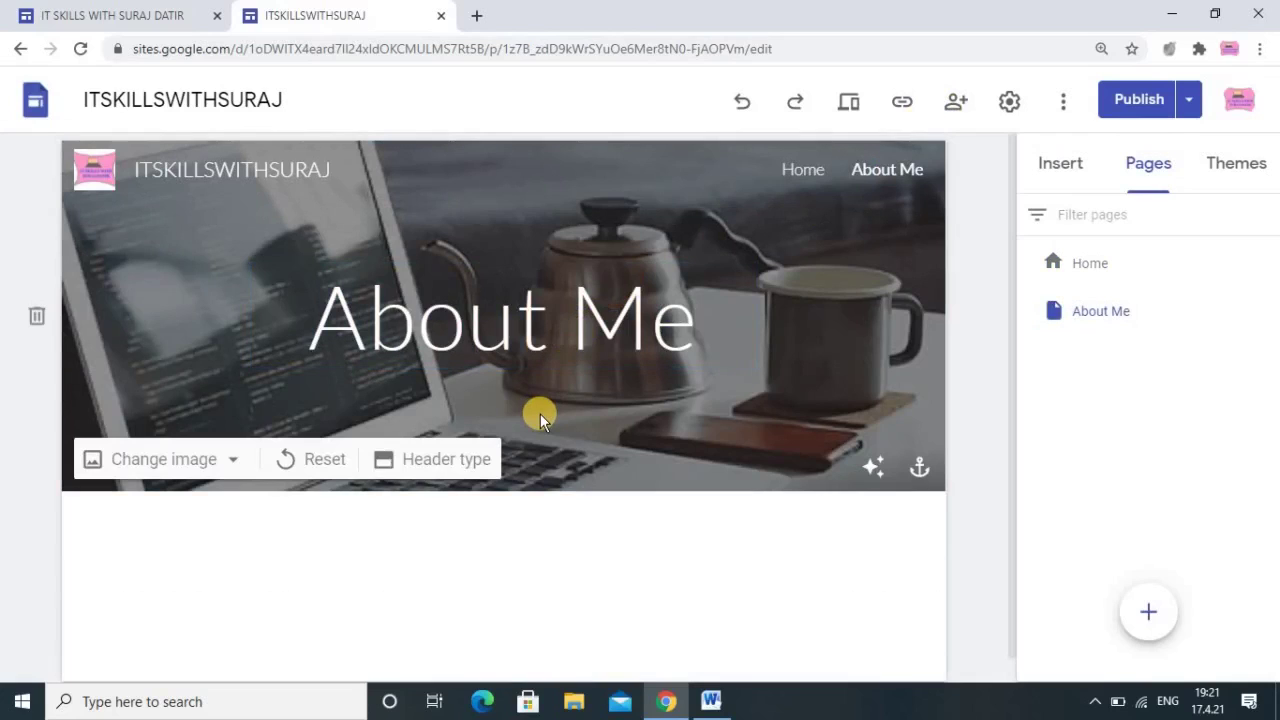
click(586, 321)
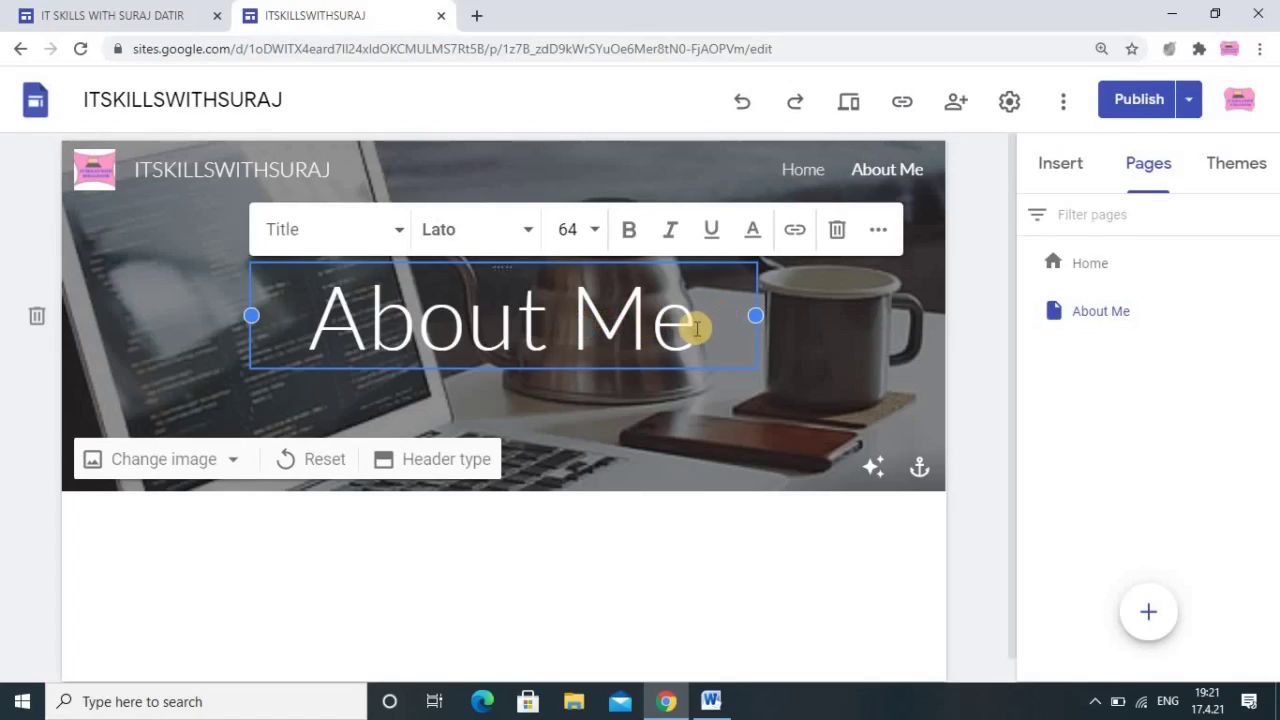
Insert a collapsible text block below the About Me page header
scroll(697, 328, down, 1)
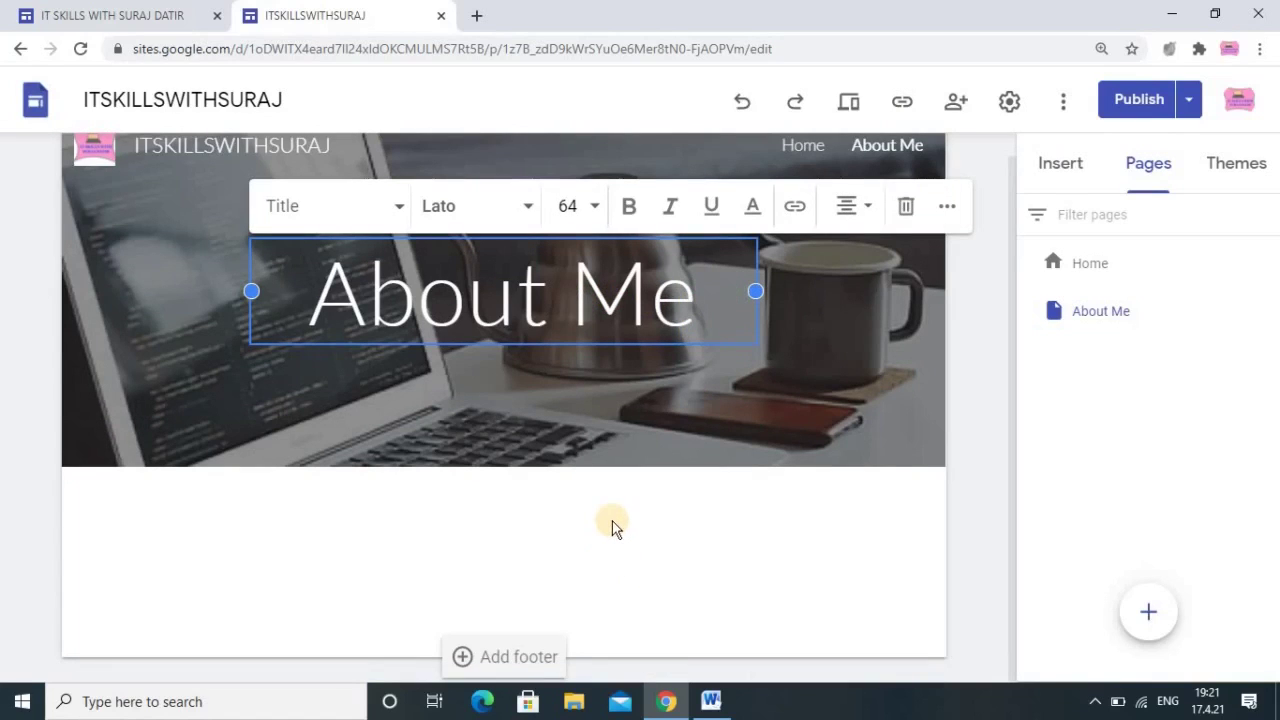
click(1060, 166)
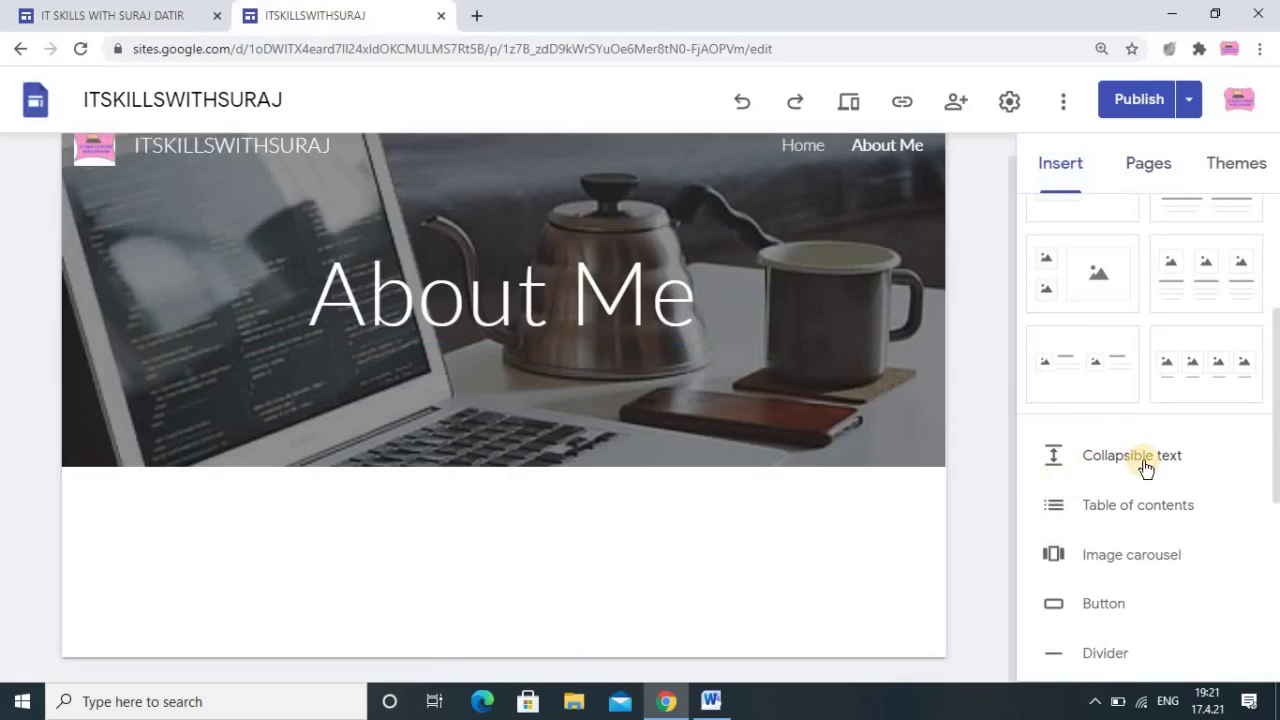
click(1145, 458)
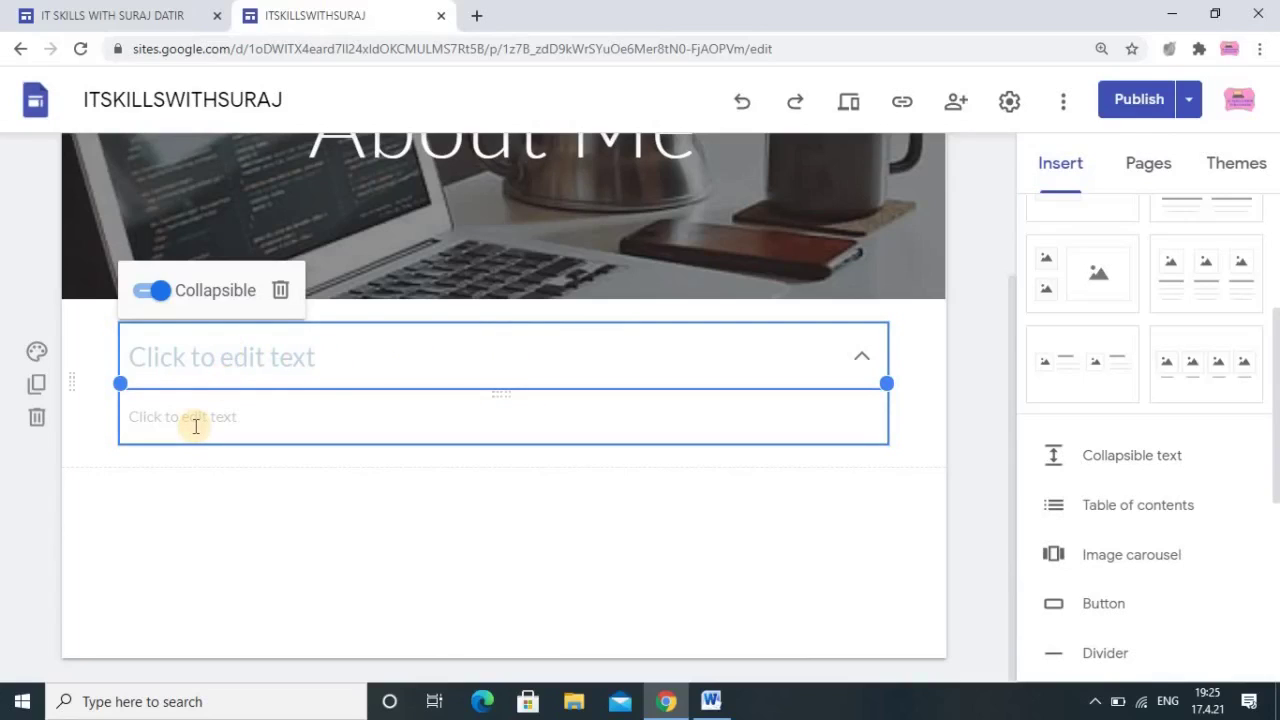
Expand the Academic Profile section on the example site's About Me page and copy its heading ACADEMIC PROFILE
click(173, 13)
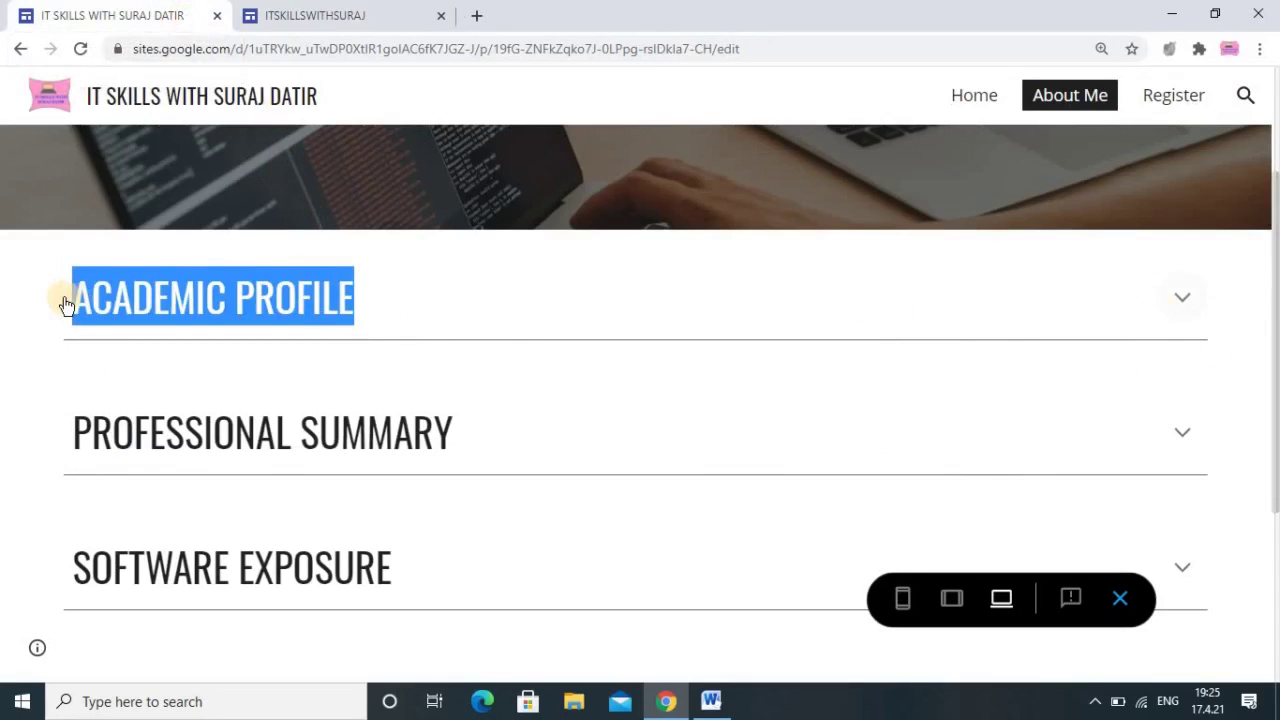
click(1184, 302)
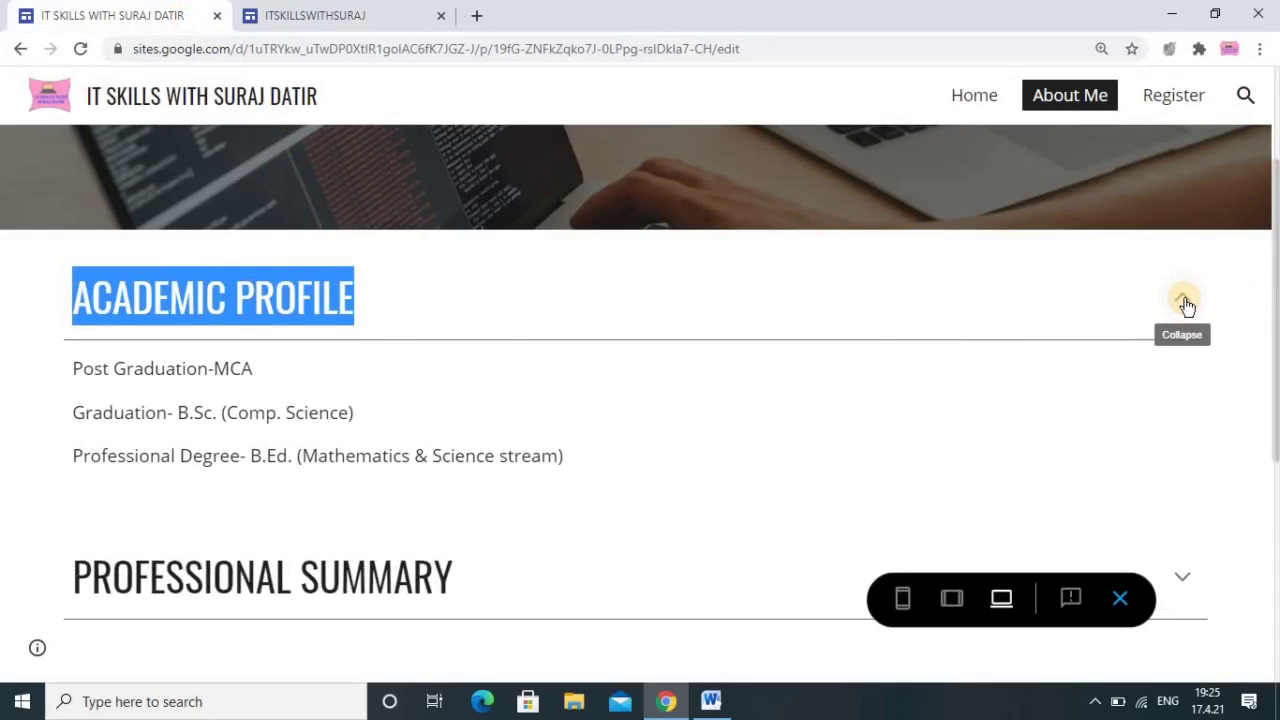
right_click(149, 320)
click(182, 331)
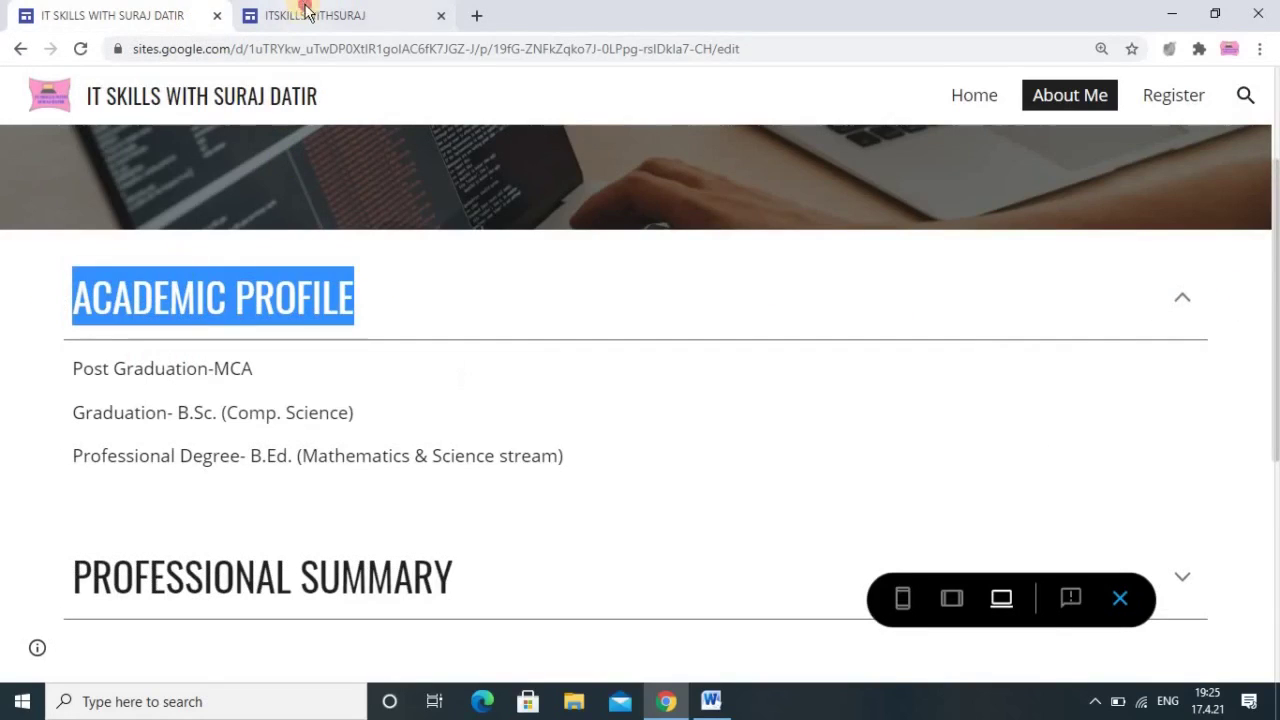
Paste ACADEMIC PROFILE as the collapsible block's heading on the new About Me page and remove the extra blank line beneath it
click(330, 15)
right_click(157, 372)
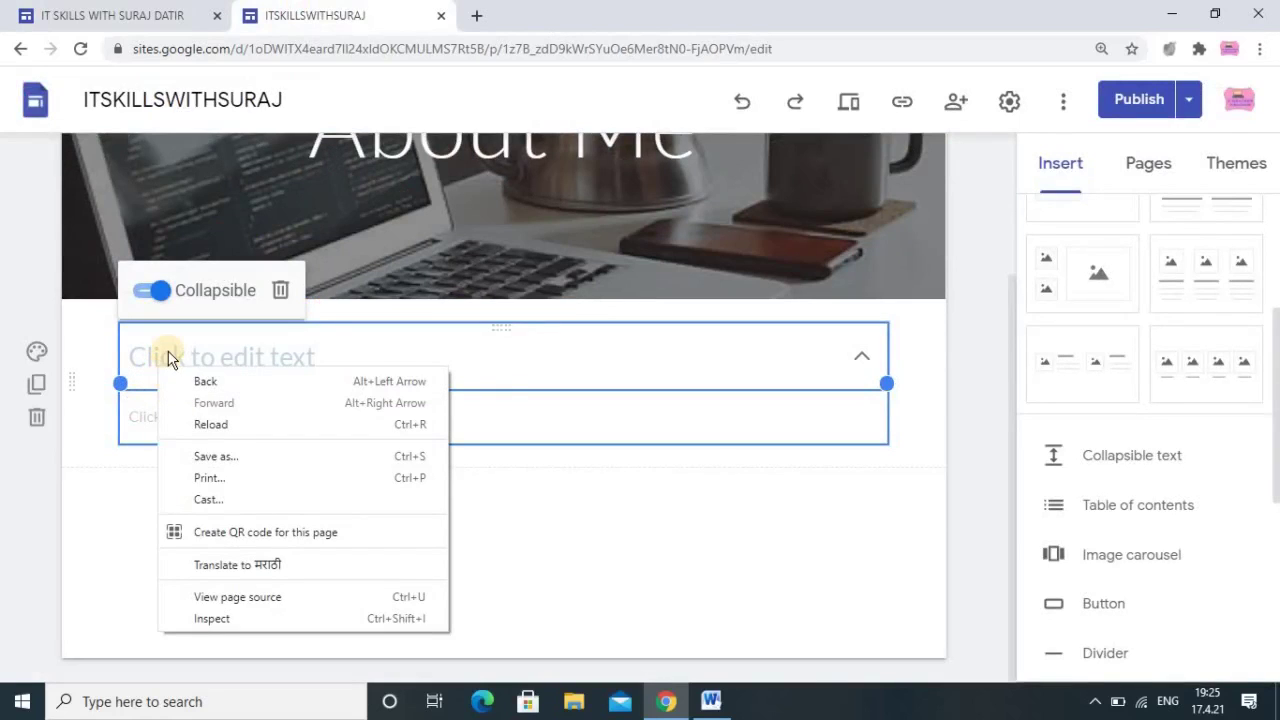
click(152, 358)
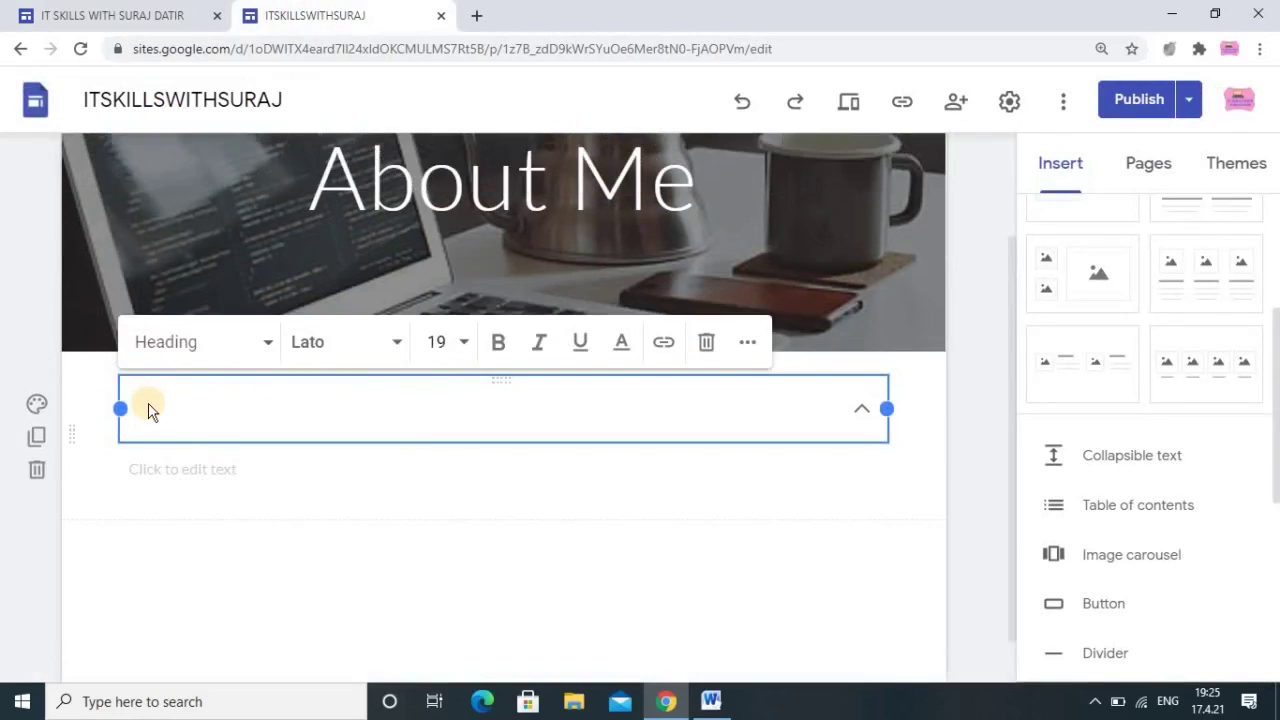
right_click(148, 410)
click(214, 255)
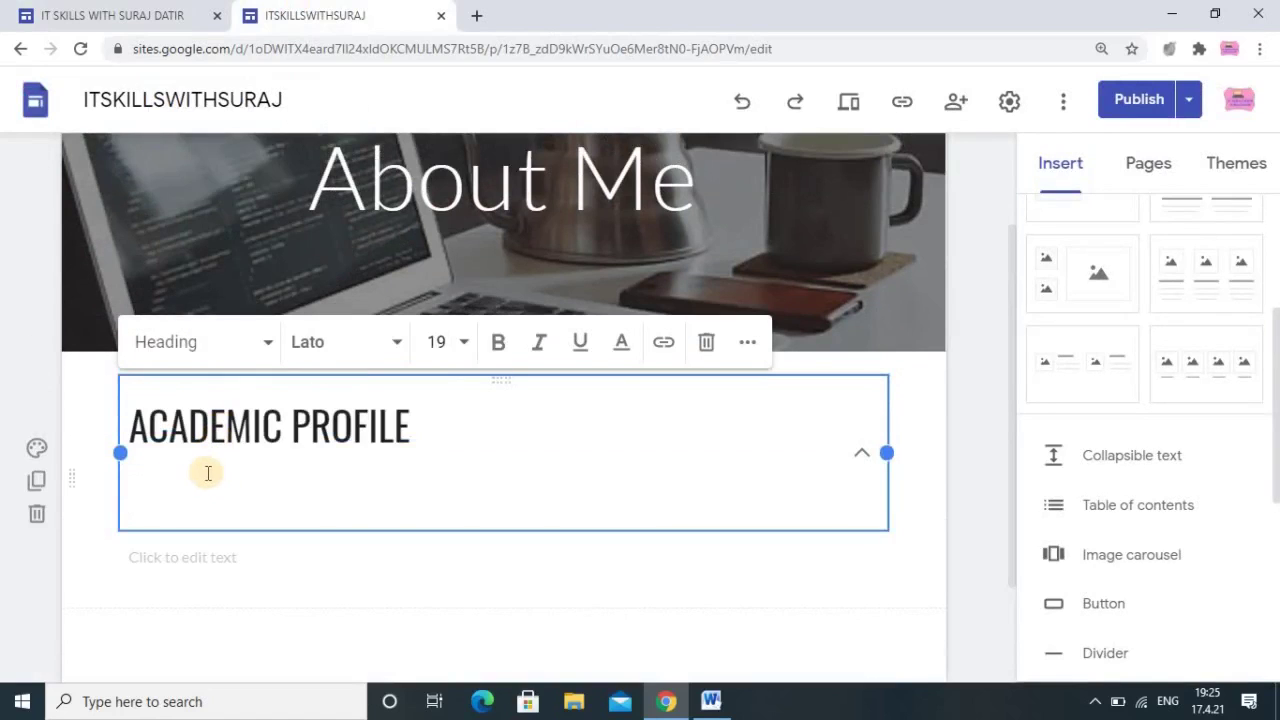
click(190, 467)
key(BackSpace)
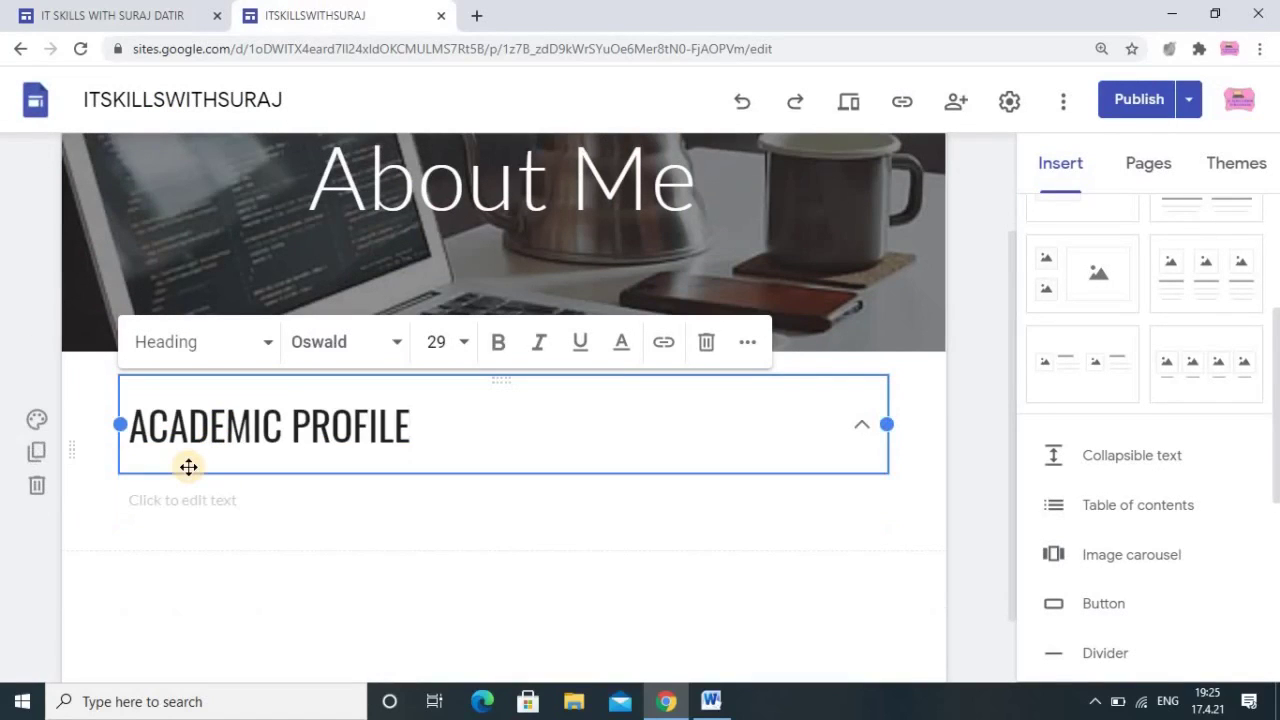
Copy the three qualification lines, from Post Graduation to Professional Degree, from the example site's Academic Profile section
click(133, 12)
drag(580, 460, 80, 370)
click(491, 448)
drag(627, 475, 70, 374)
right_click(70, 376)
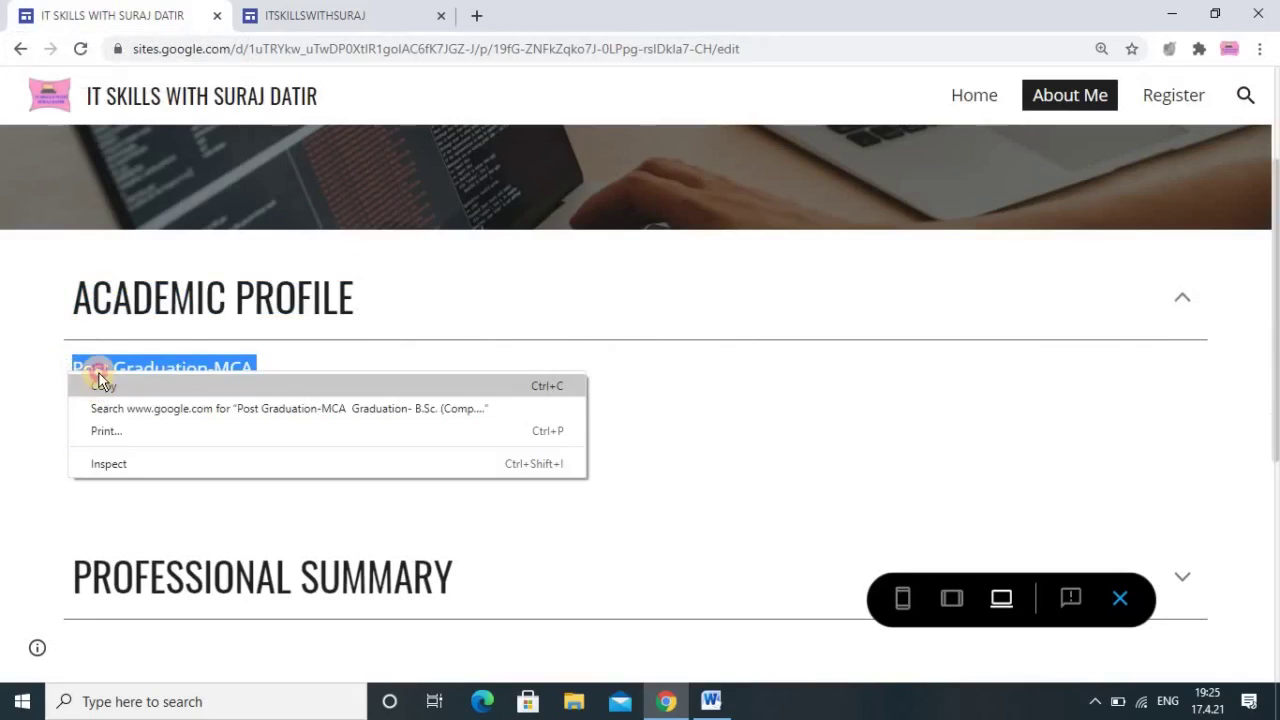
click(100, 383)
Paste the copied qualification lines into the body text under the ACADEMIC PROFILE heading of the new site
click(323, 16)
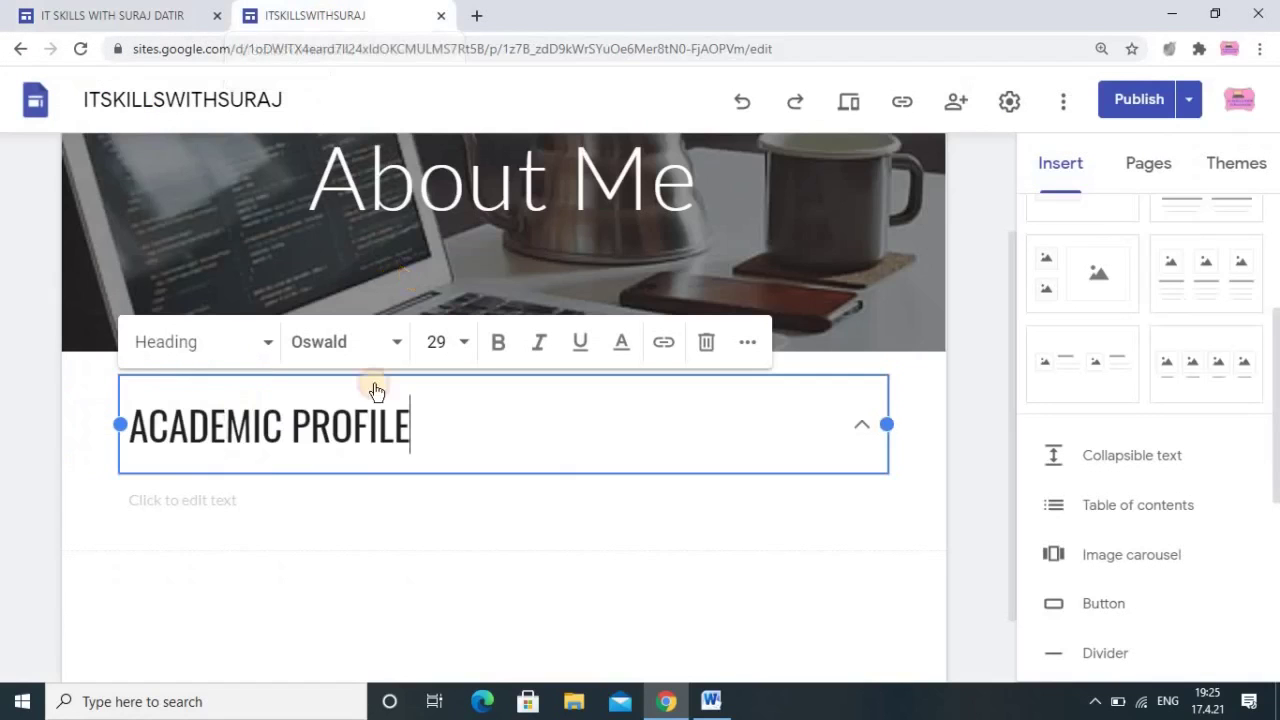
click(337, 507)
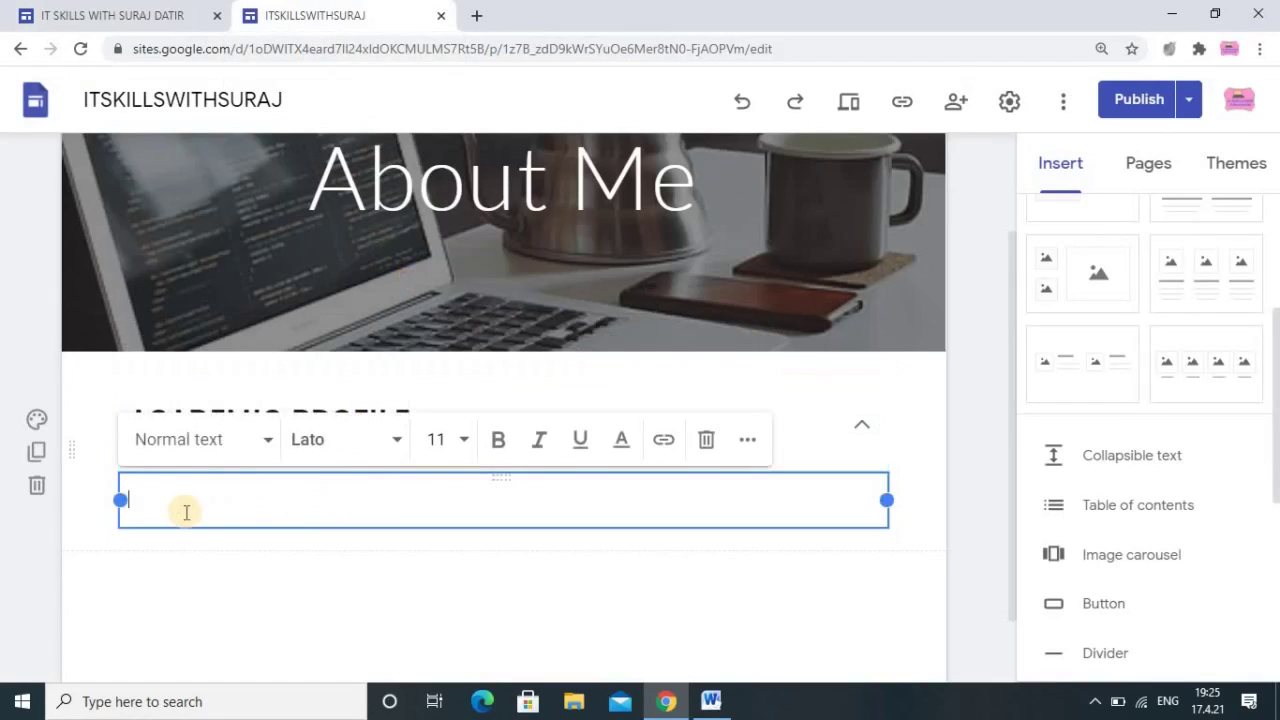
right_click(170, 504)
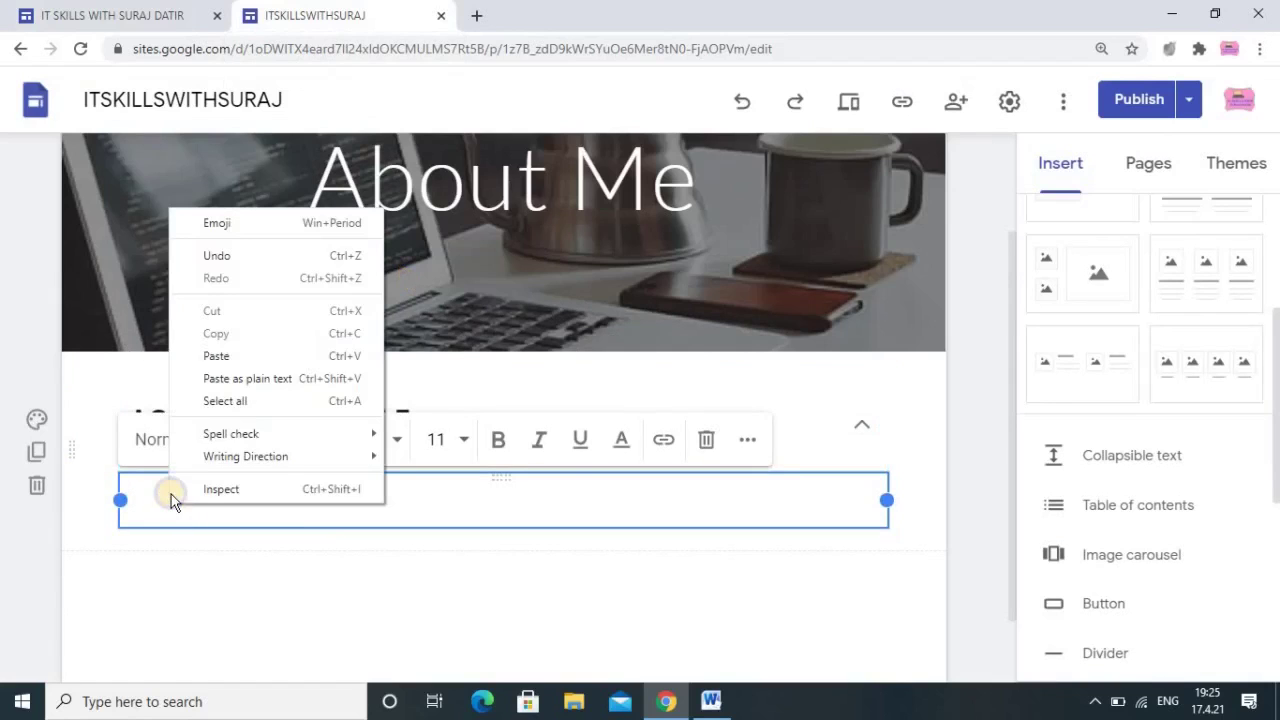
click(214, 354)
scroll(261, 519, down, 1)
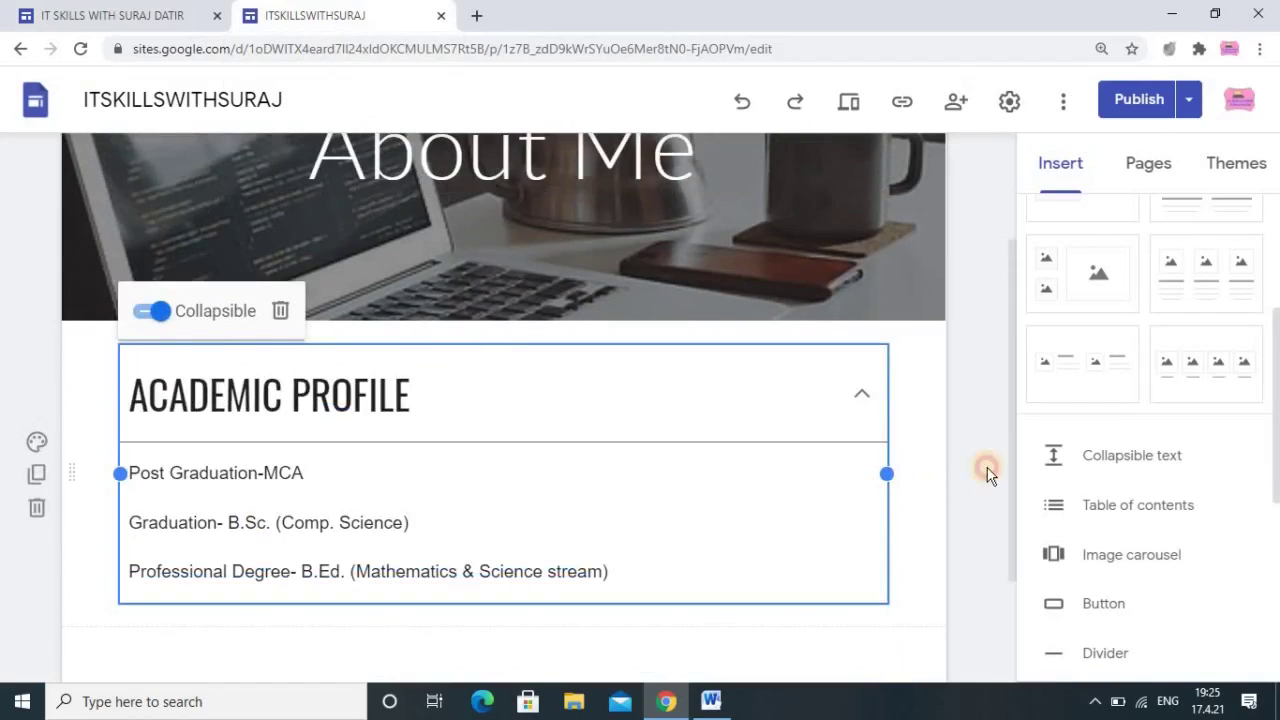
Insert a second collapsible text block below ACADEMIC PROFILE and expand it to show its heading and body placeholders
click(987, 471)
click(1130, 457)
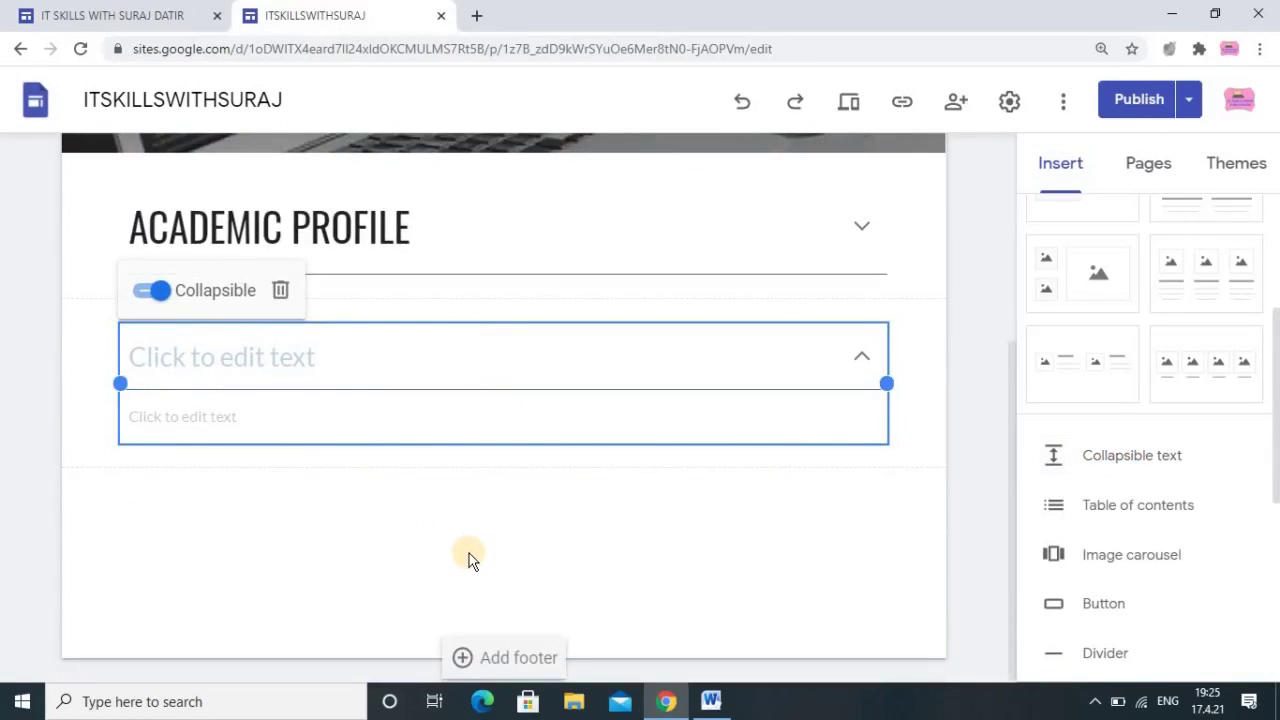
click(460, 540)
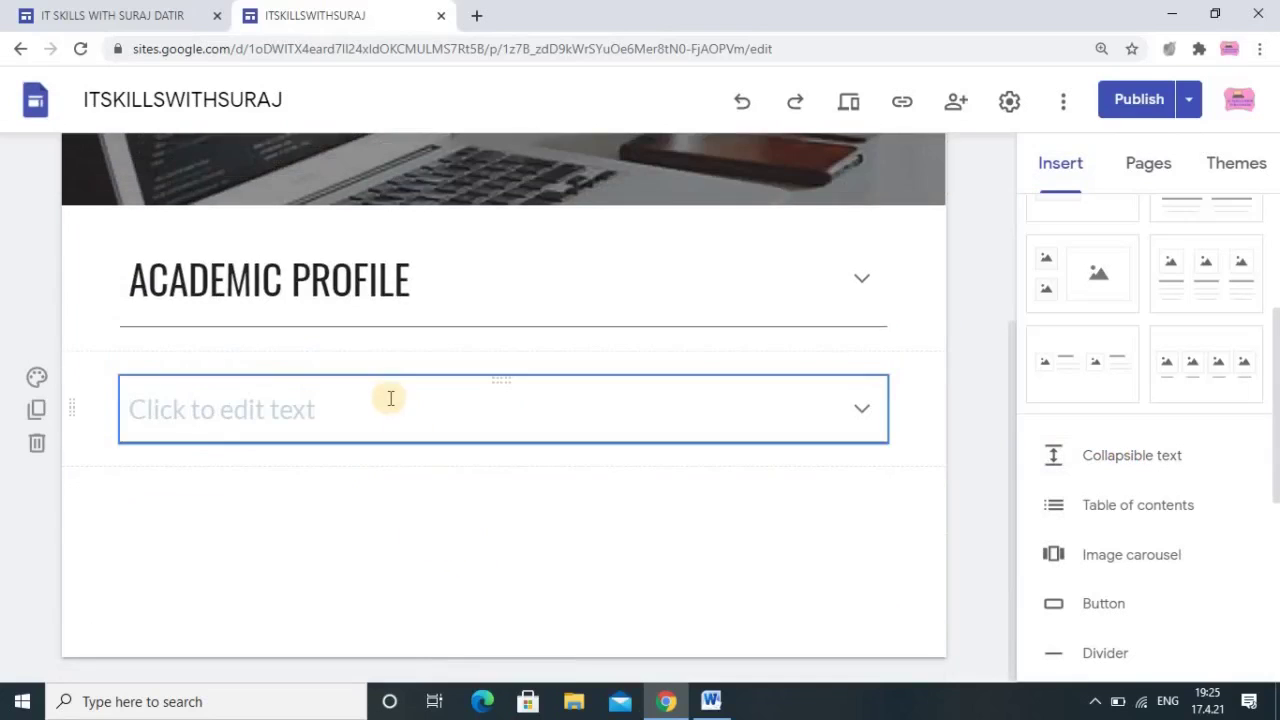
click(324, 412)
click(864, 409)
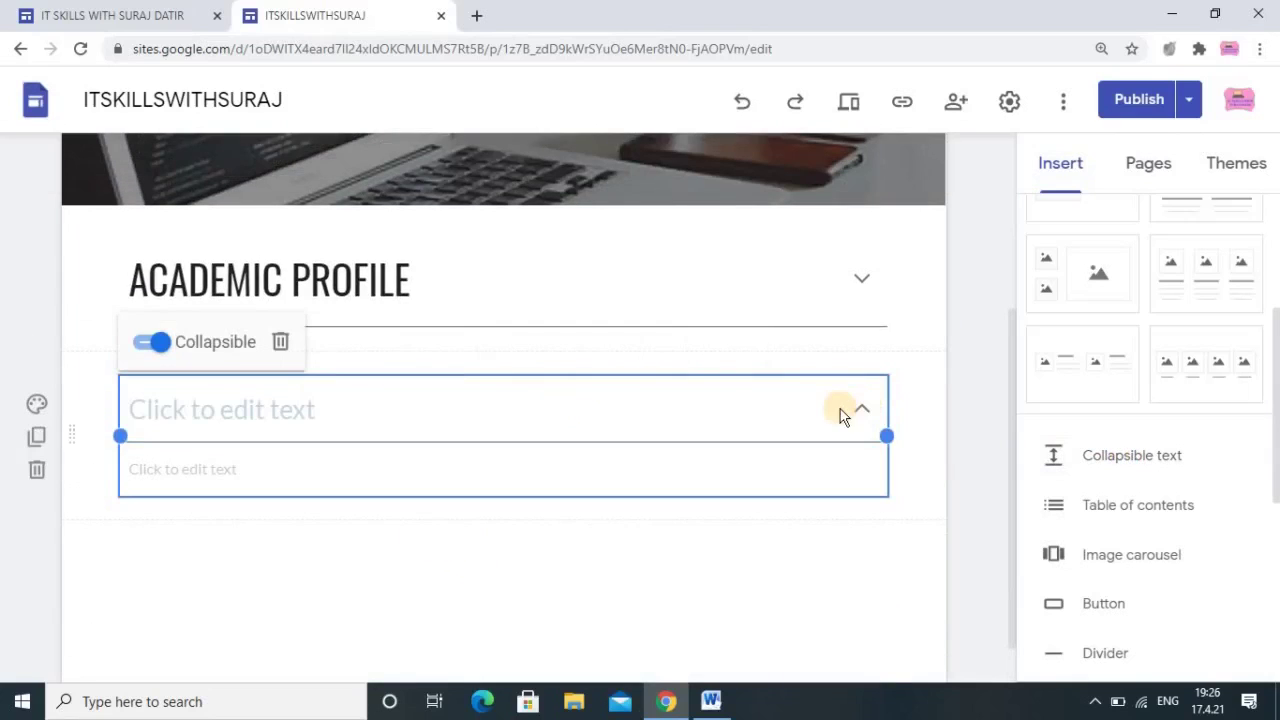
Start the second collapsible block's heading and copy the SOFTWARE EXPOSURE heading from the example site's About Me page
click(208, 412)
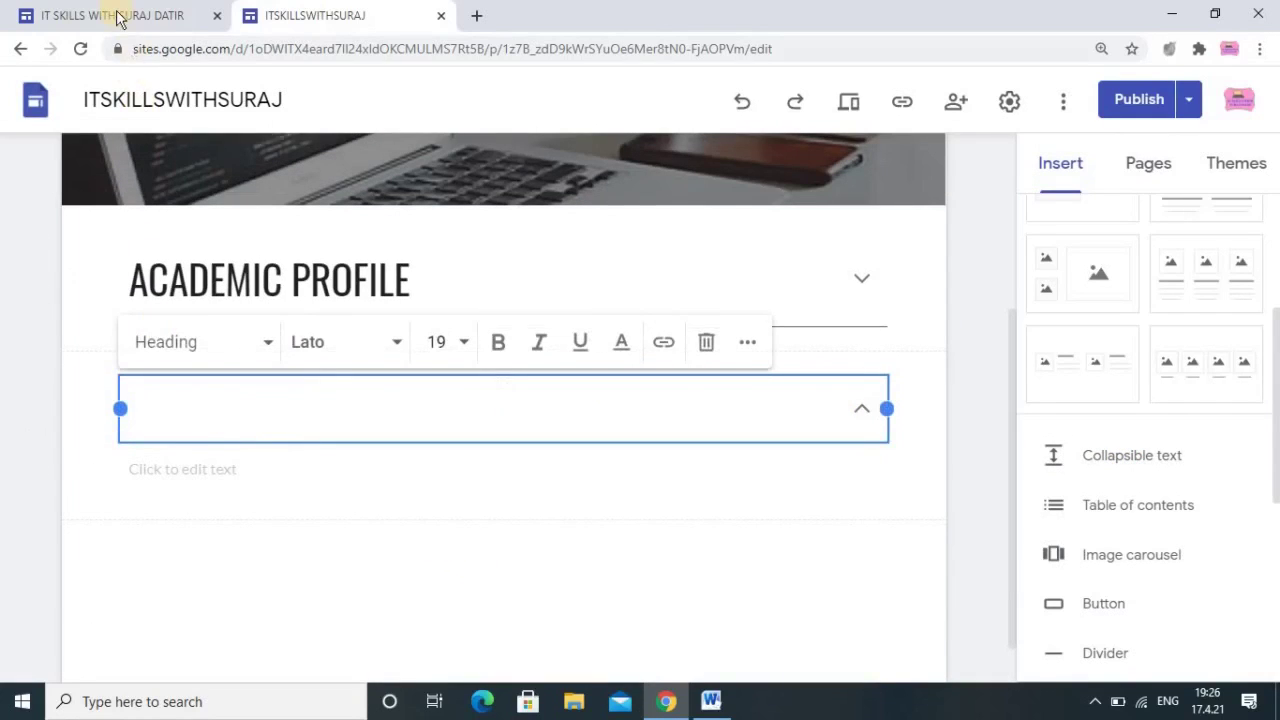
click(40, 15)
scroll(474, 475, down, 4)
triple_click(147, 297)
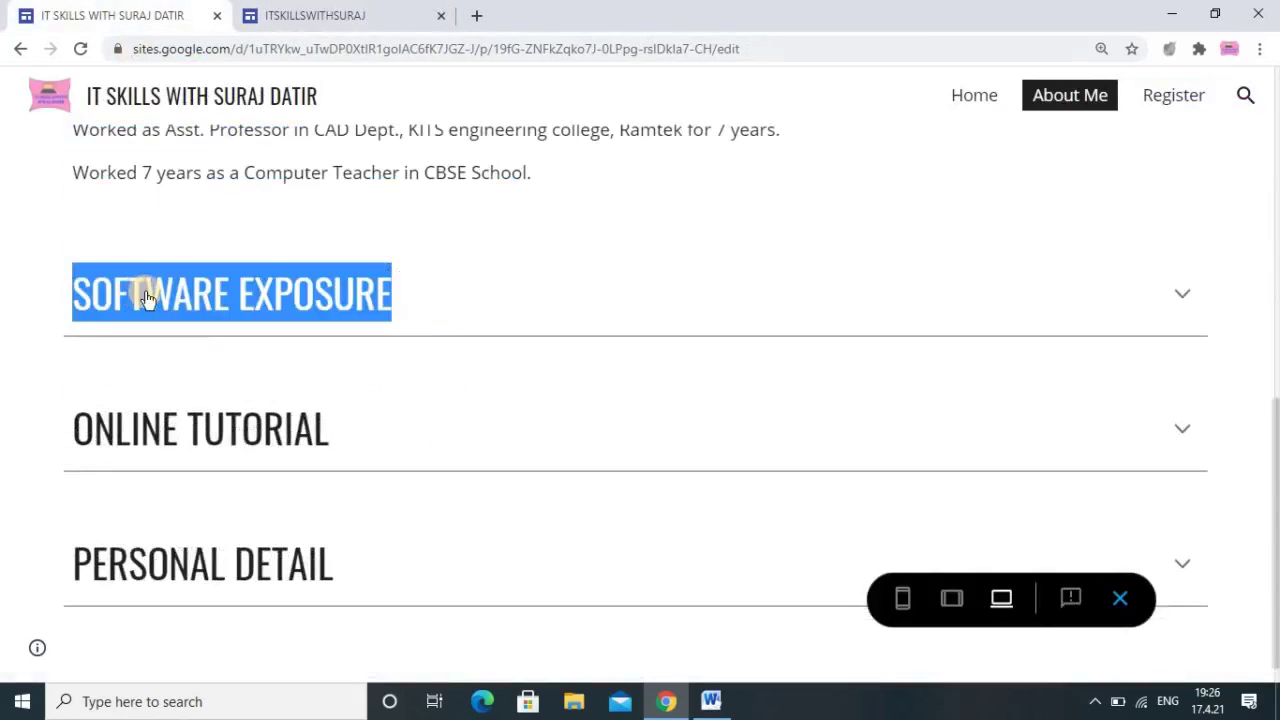
right_click(145, 291)
click(184, 307)
Paste SOFTWARE EXPOSURE as the second collapsible block's heading on the new site and remove the extra blank line beneath it
click(338, 16)
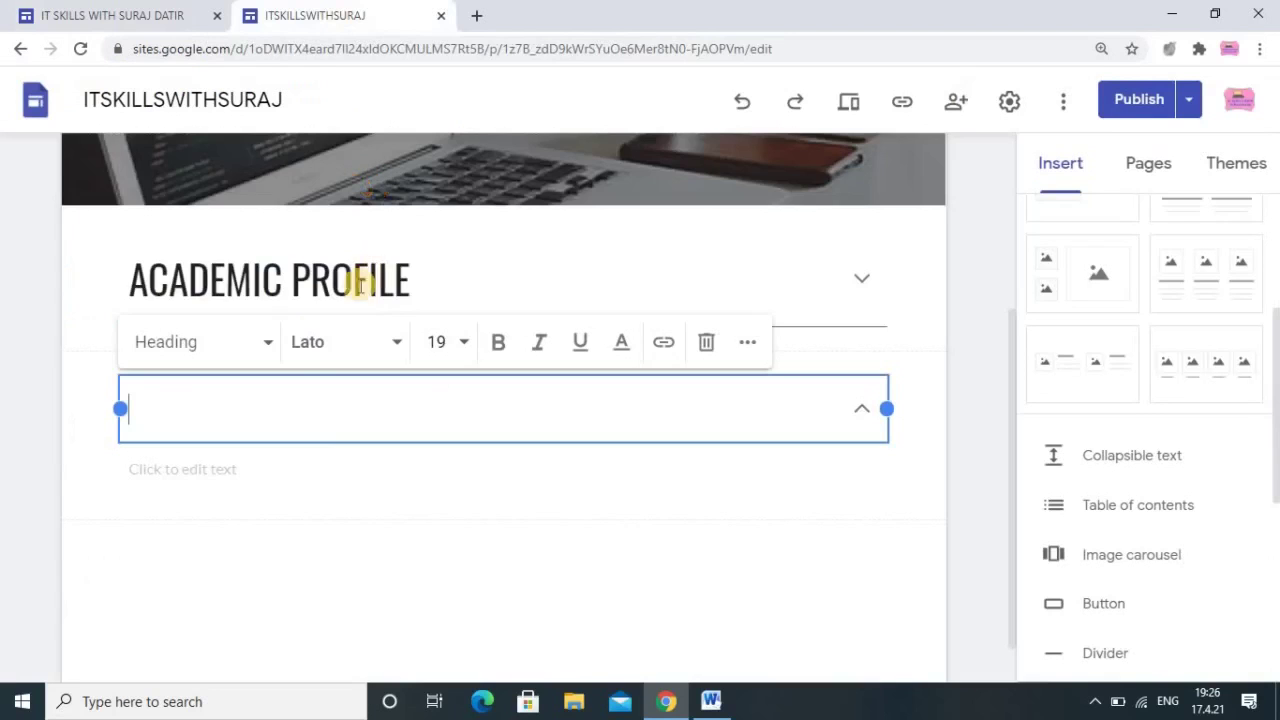
right_click(165, 408)
click(240, 278)
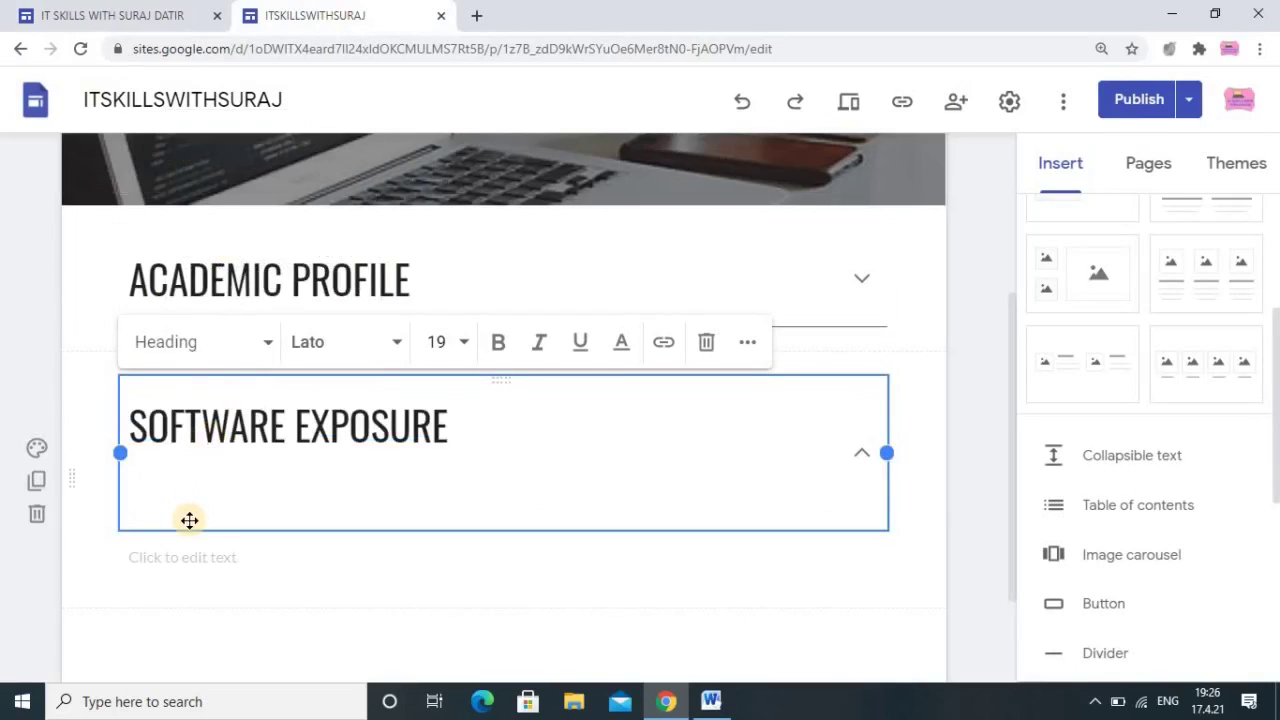
key(BackSpace)
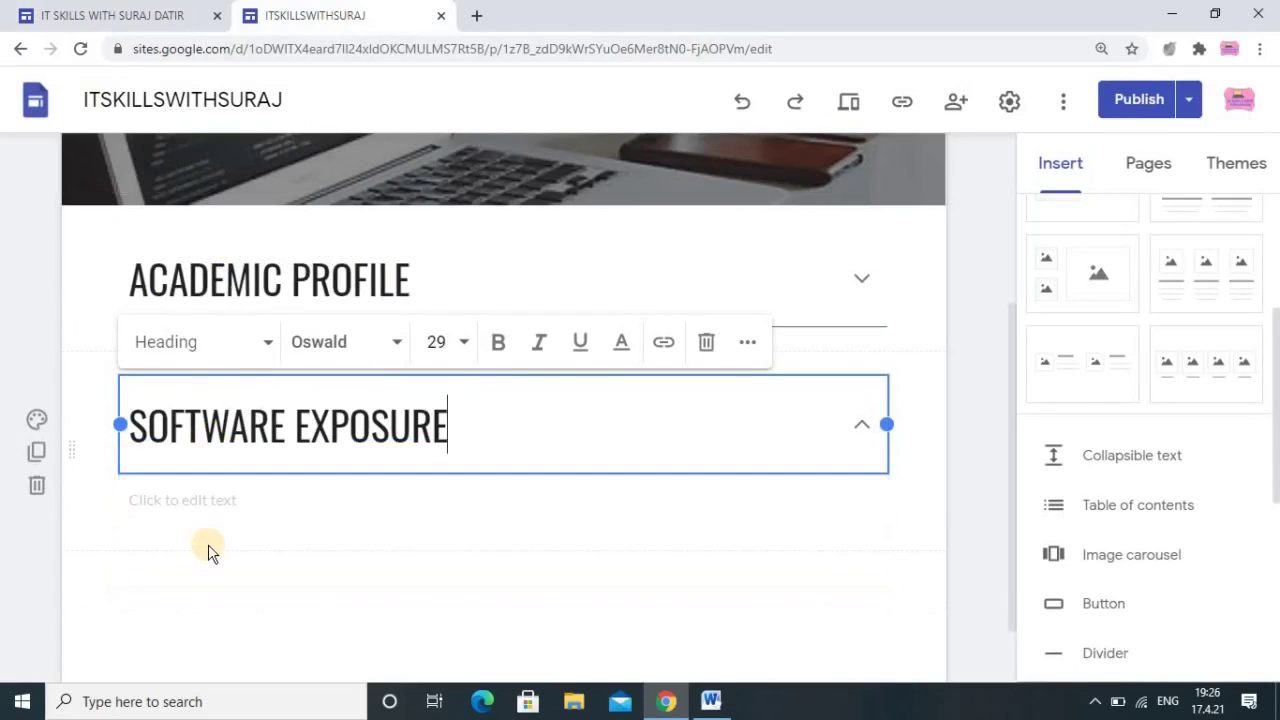
Ready the body text under SOFTWARE EXPOSURE and copy the example site's five skill lines, from Languages to Database Knowledge
click(864, 426)
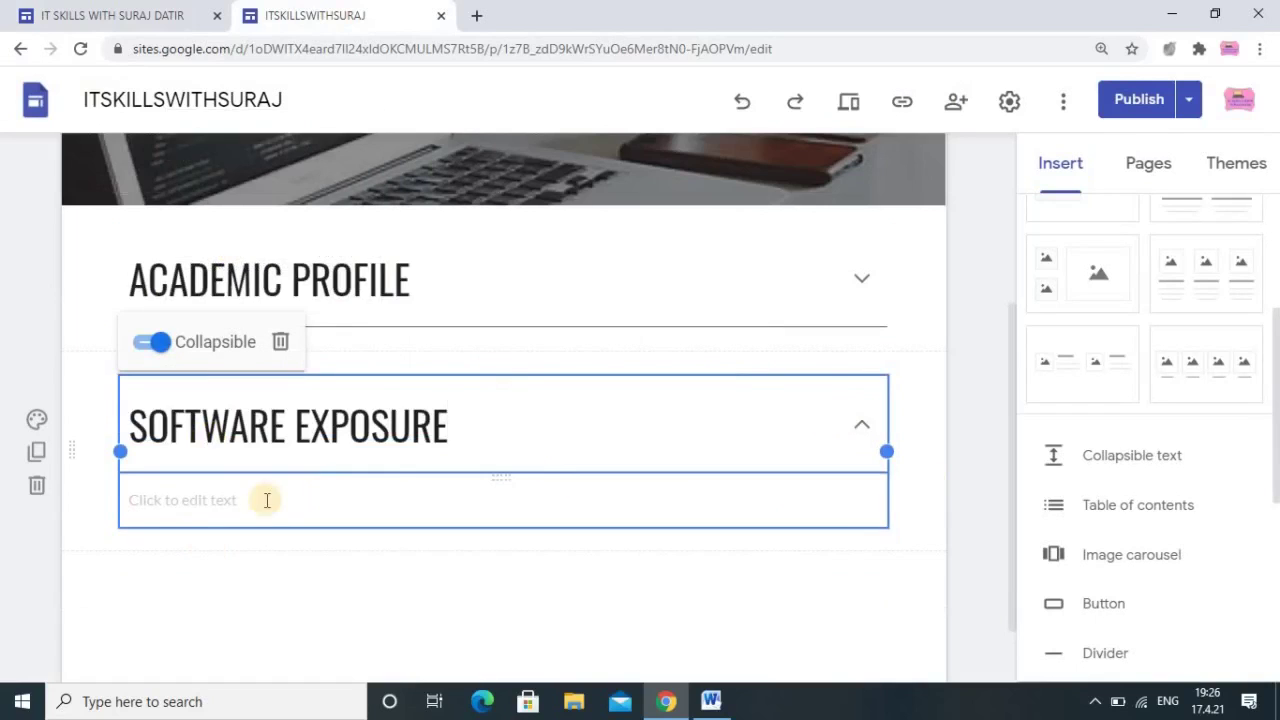
click(165, 500)
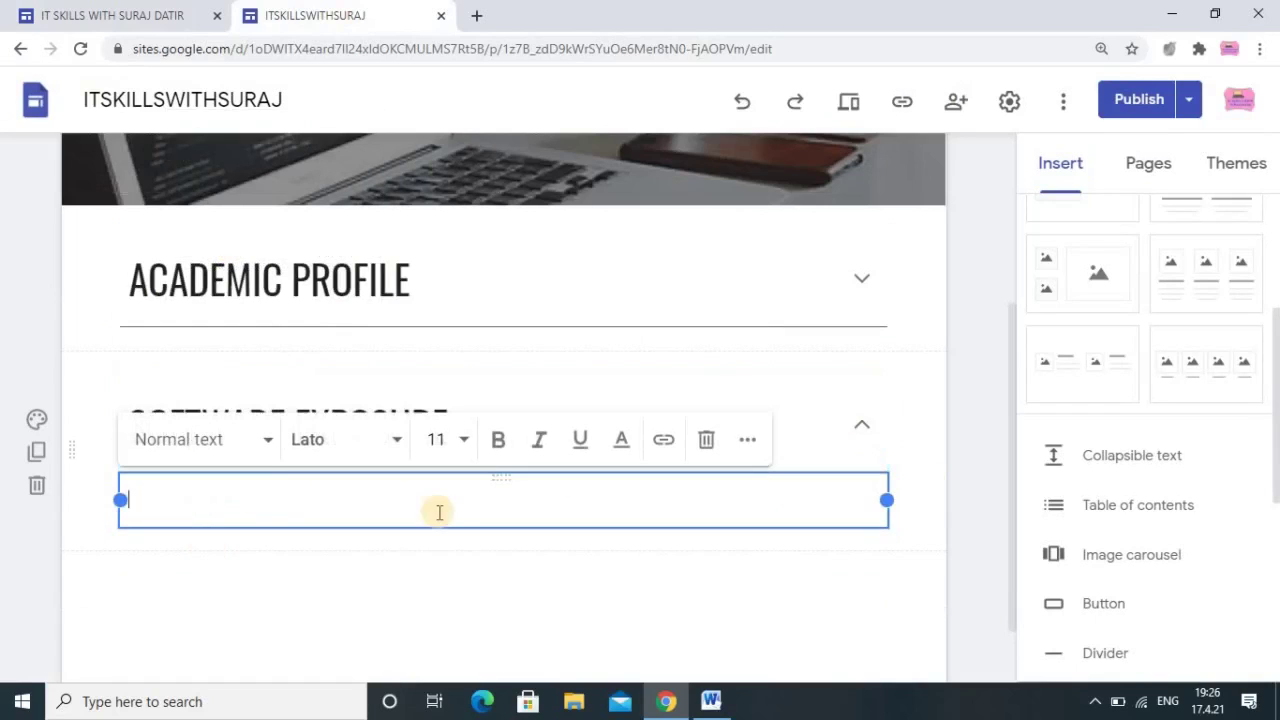
click(141, 10)
click(260, 310)
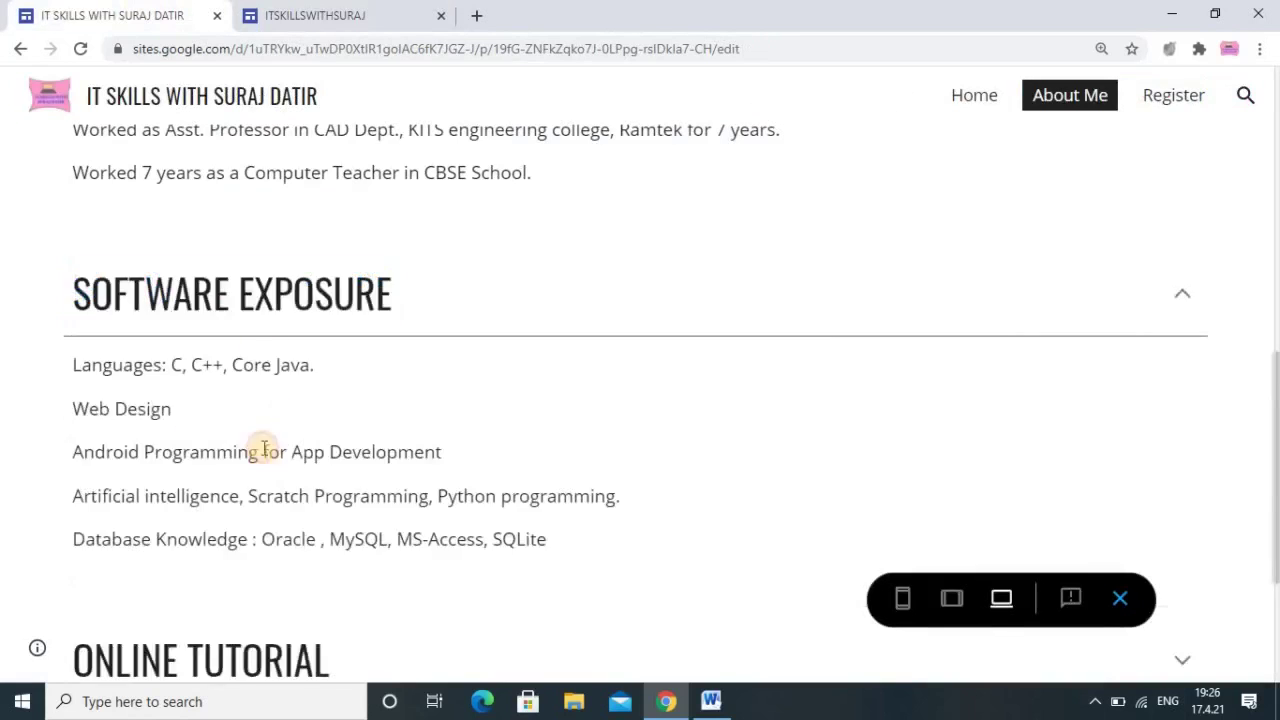
drag(551, 543, 51, 363)
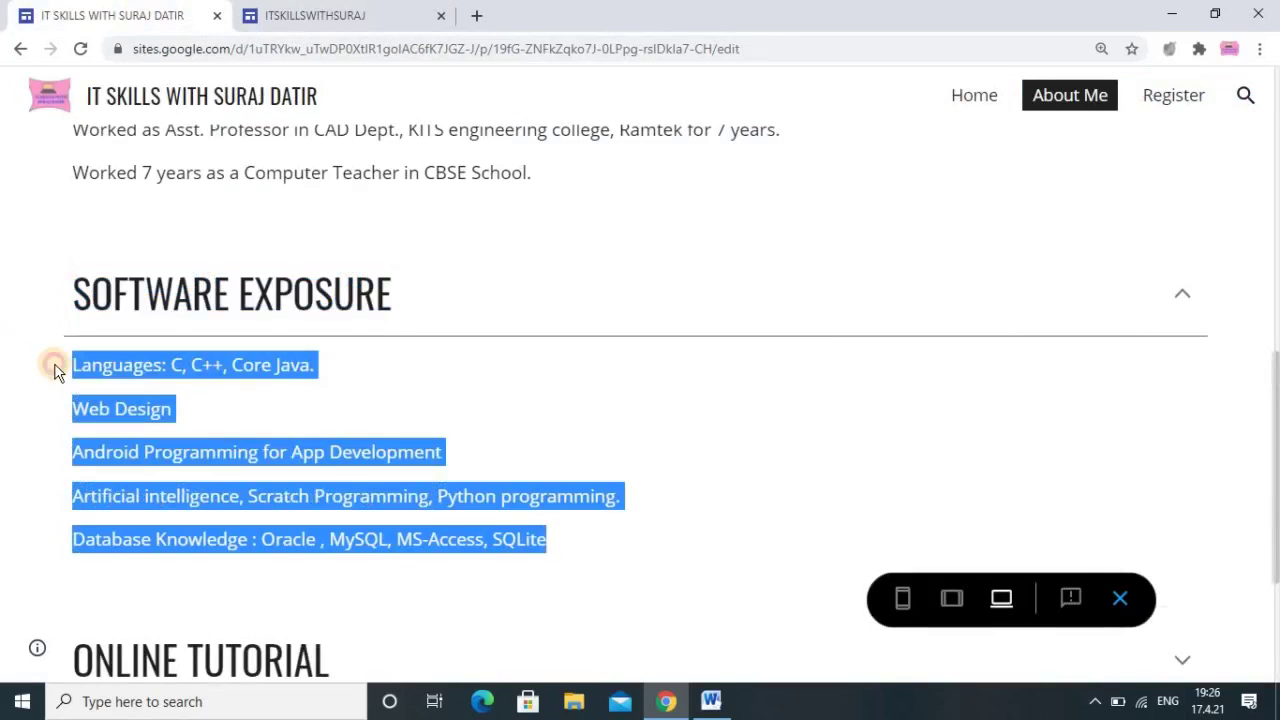
right_click(110, 366)
click(150, 380)
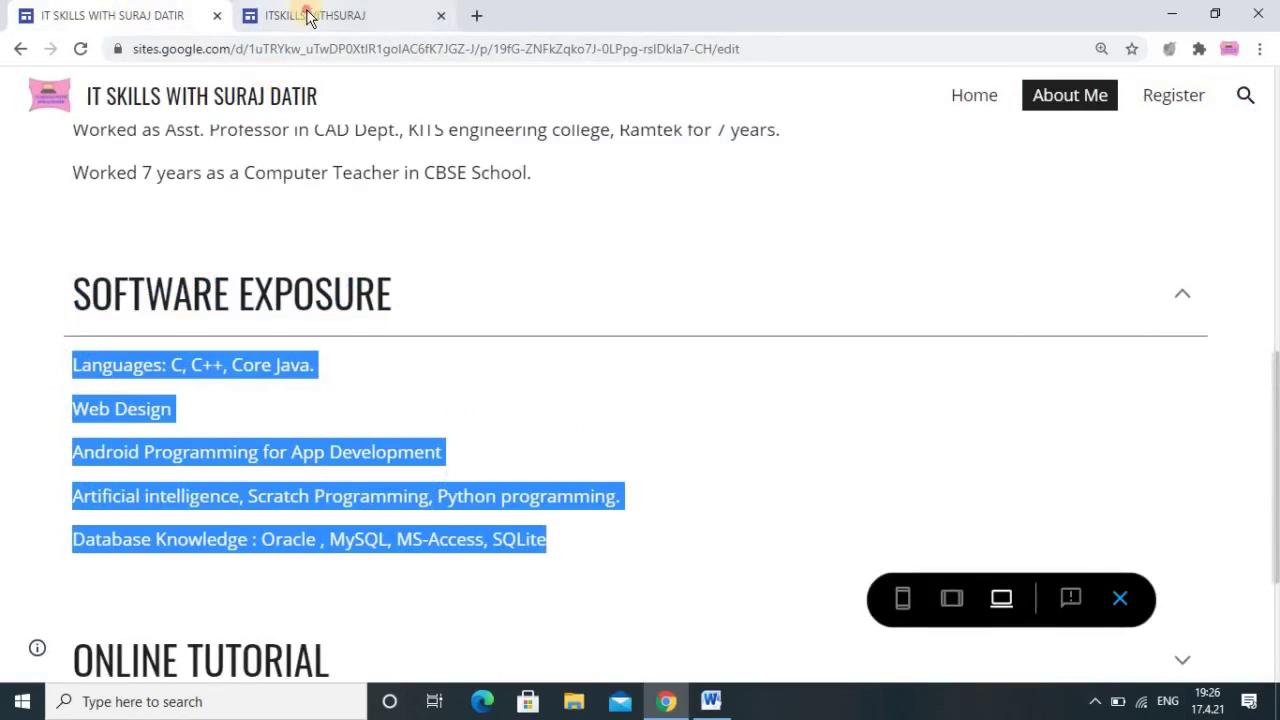
Paste the copied skill lines into the body text under SOFTWARE EXPOSURE on the new site and deselect the block
click(310, 12)
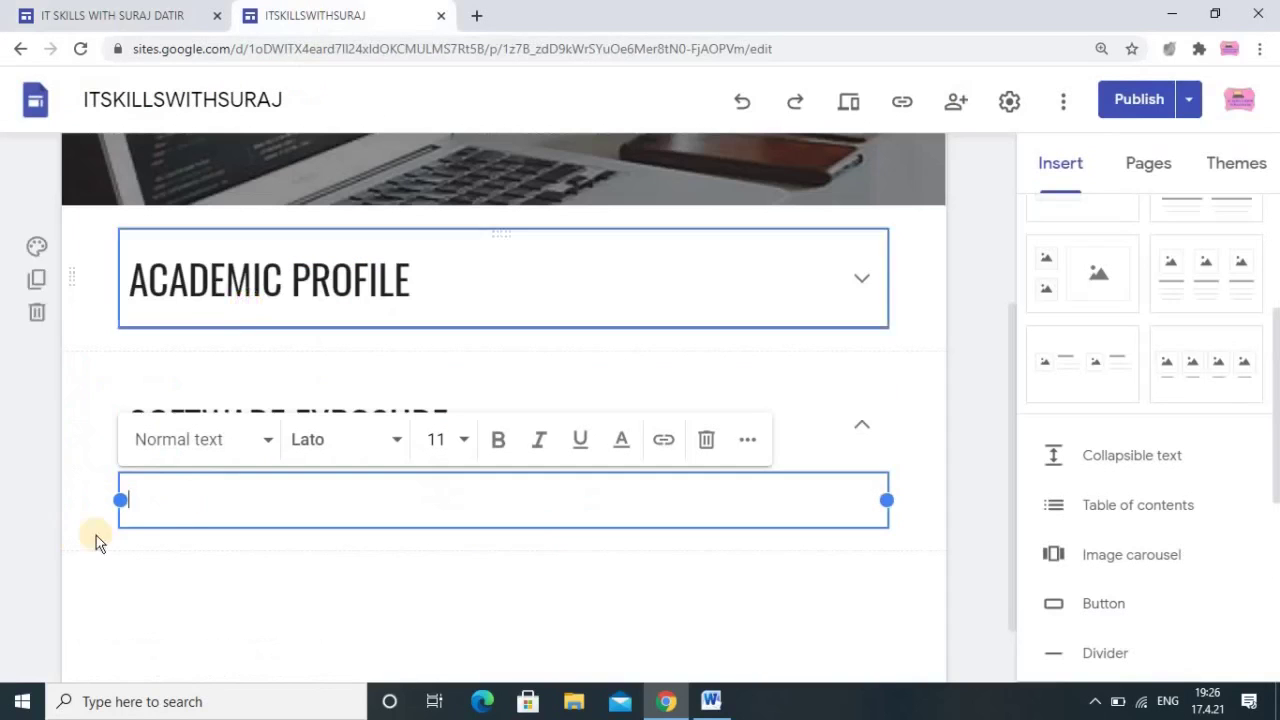
right_click(132, 499)
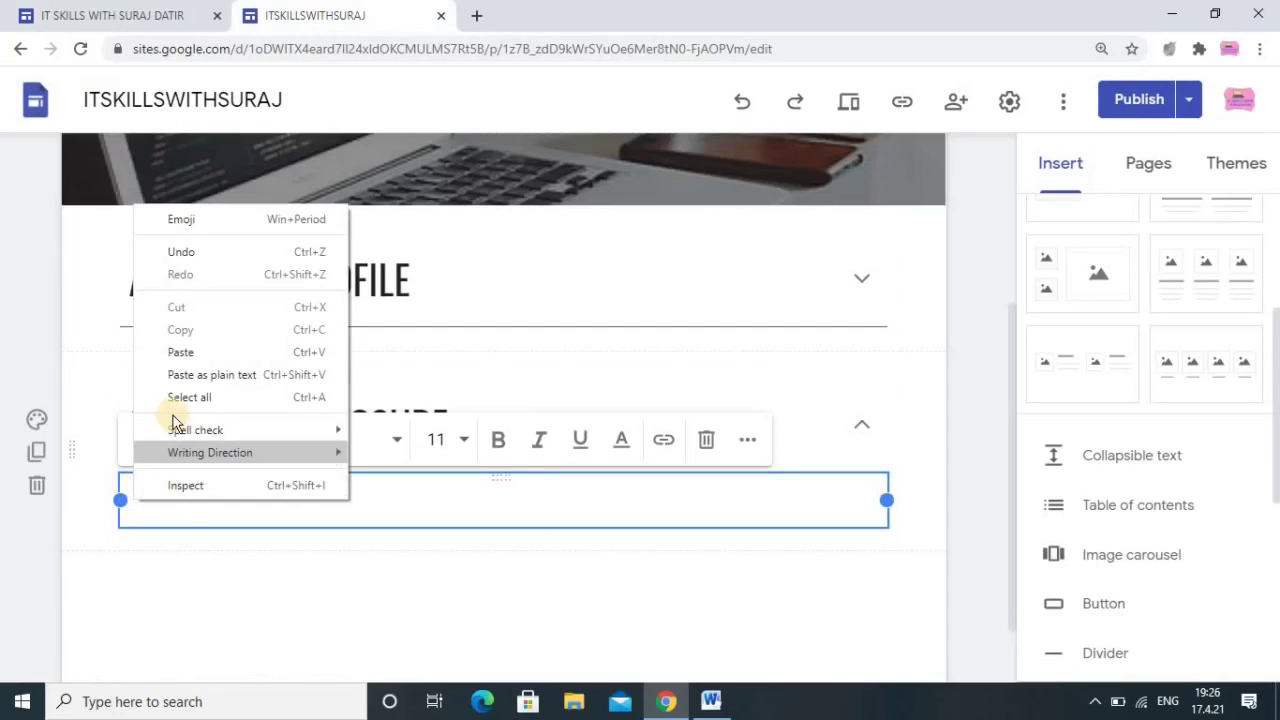
click(177, 351)
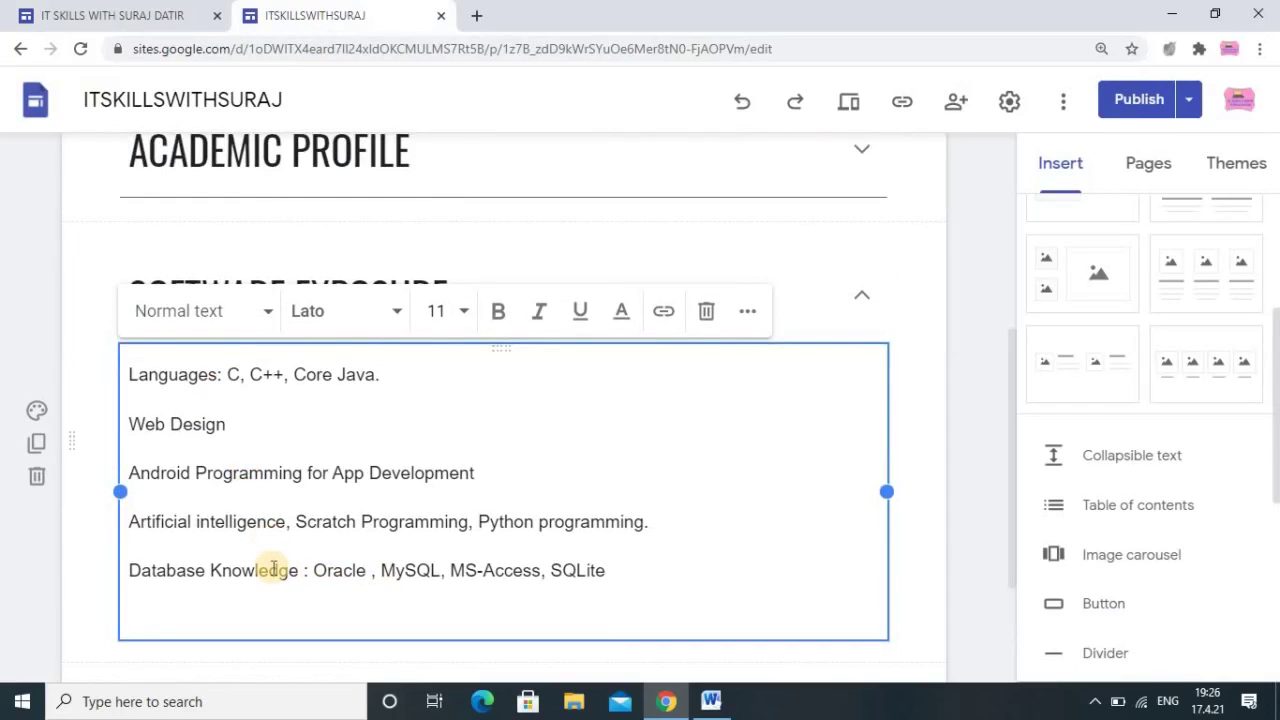
click(892, 634)
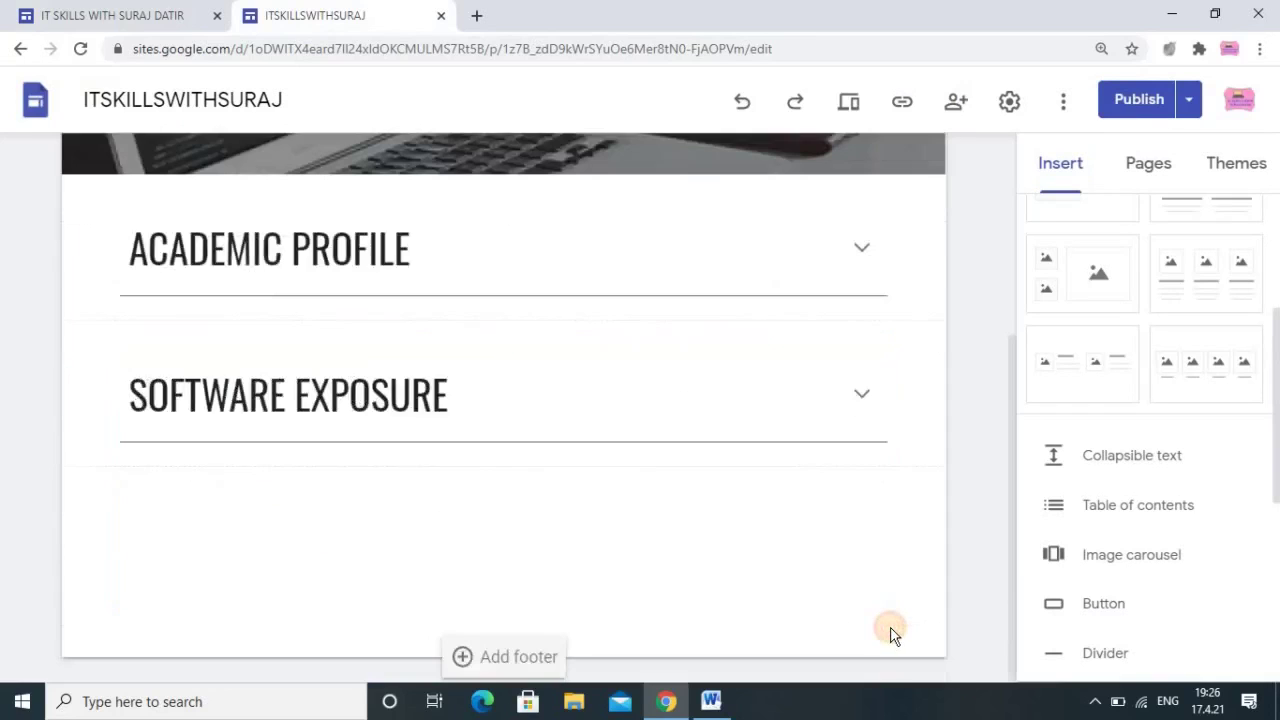
Review the new About Me page from its header image down to the ACADEMIC PROFILE and SOFTWARE EXPOSURE sections
click(828, 245)
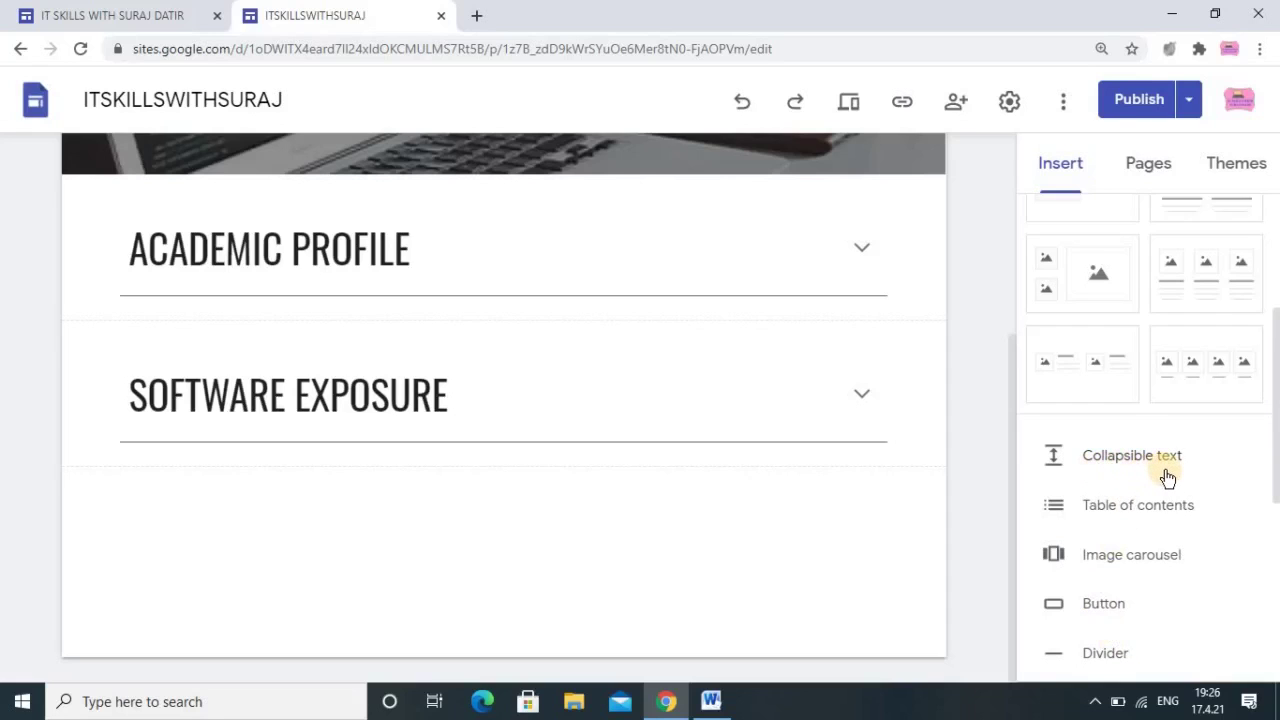
scroll(700, 462, up, 3)
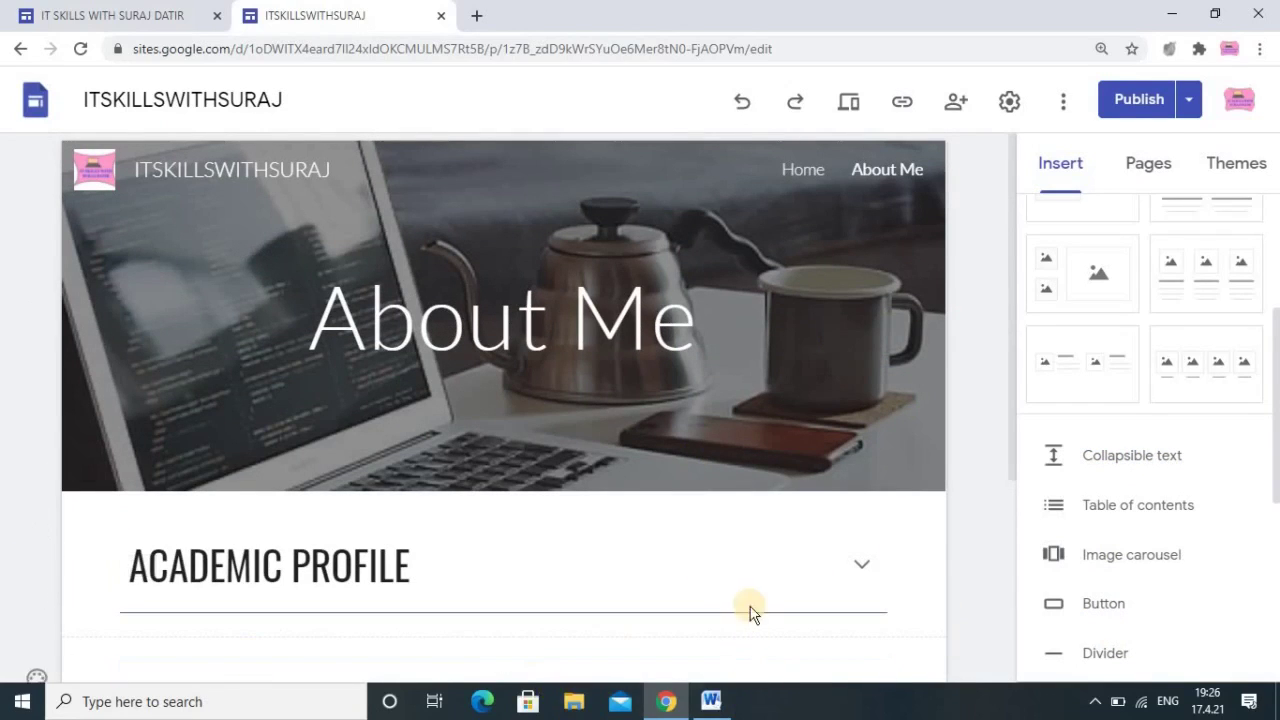
scroll(723, 571, down, 3)
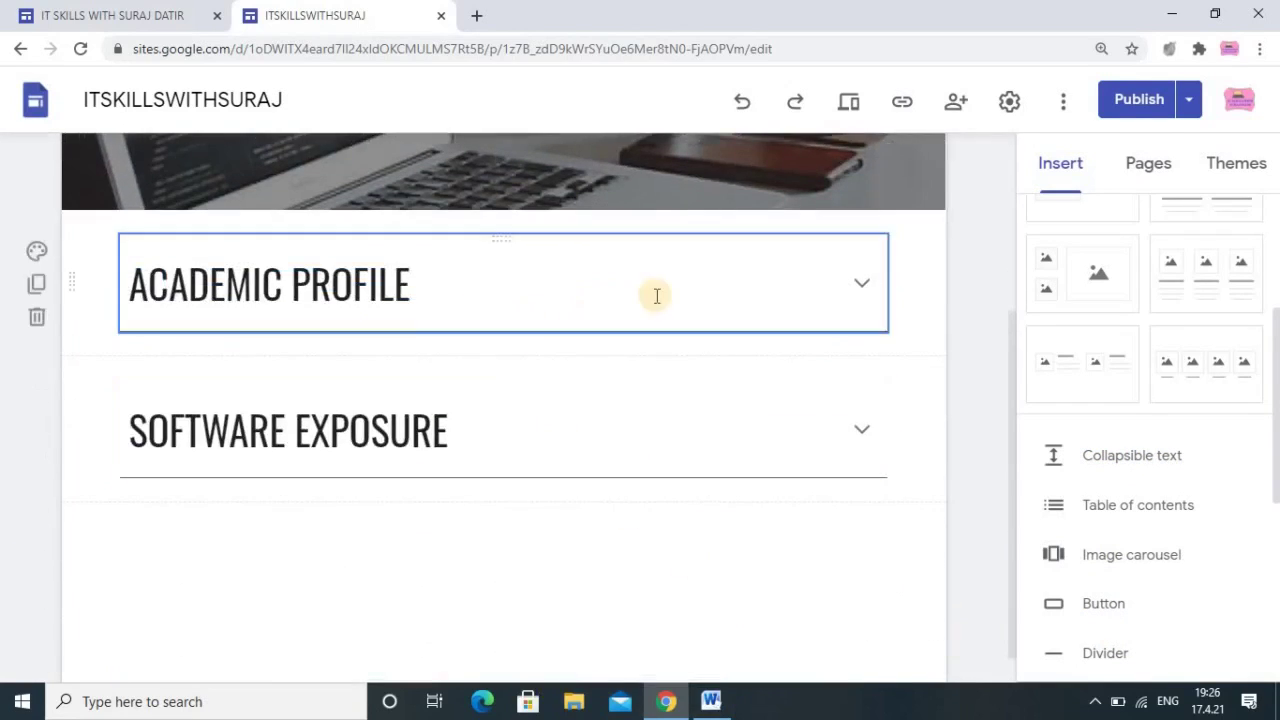
scroll(747, 467, up, 3)
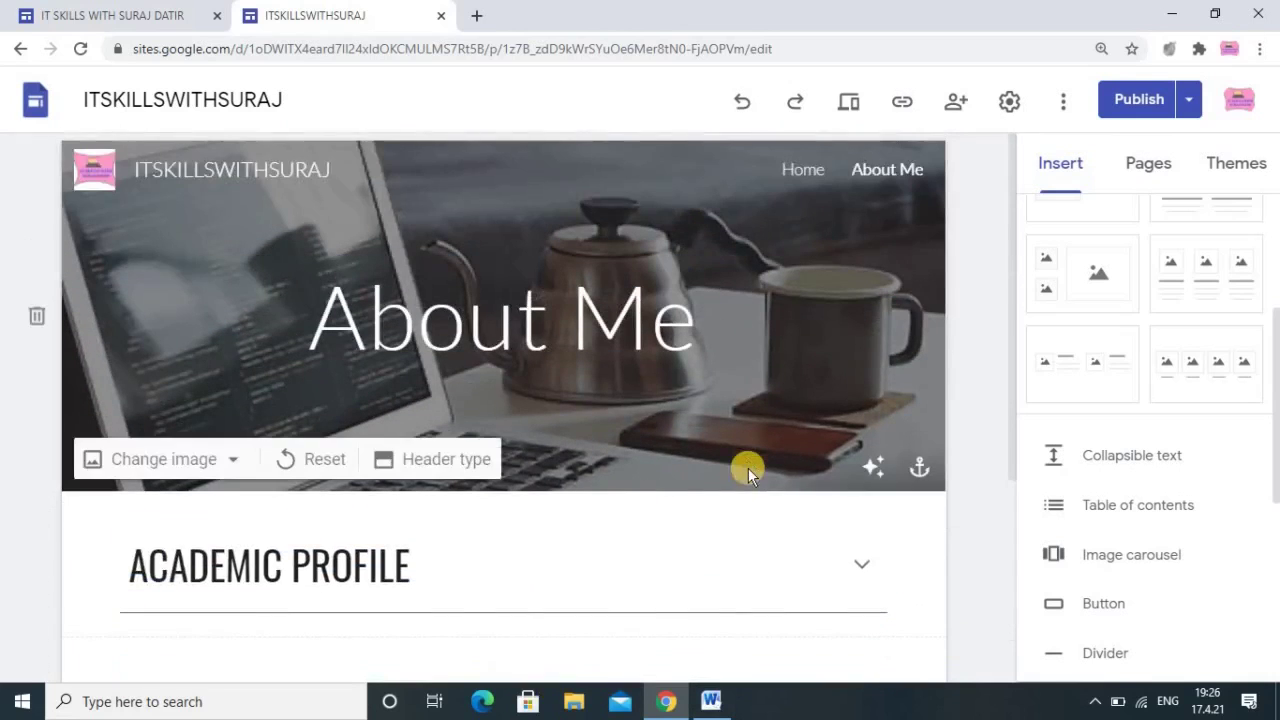
scroll(748, 468, down, 3)
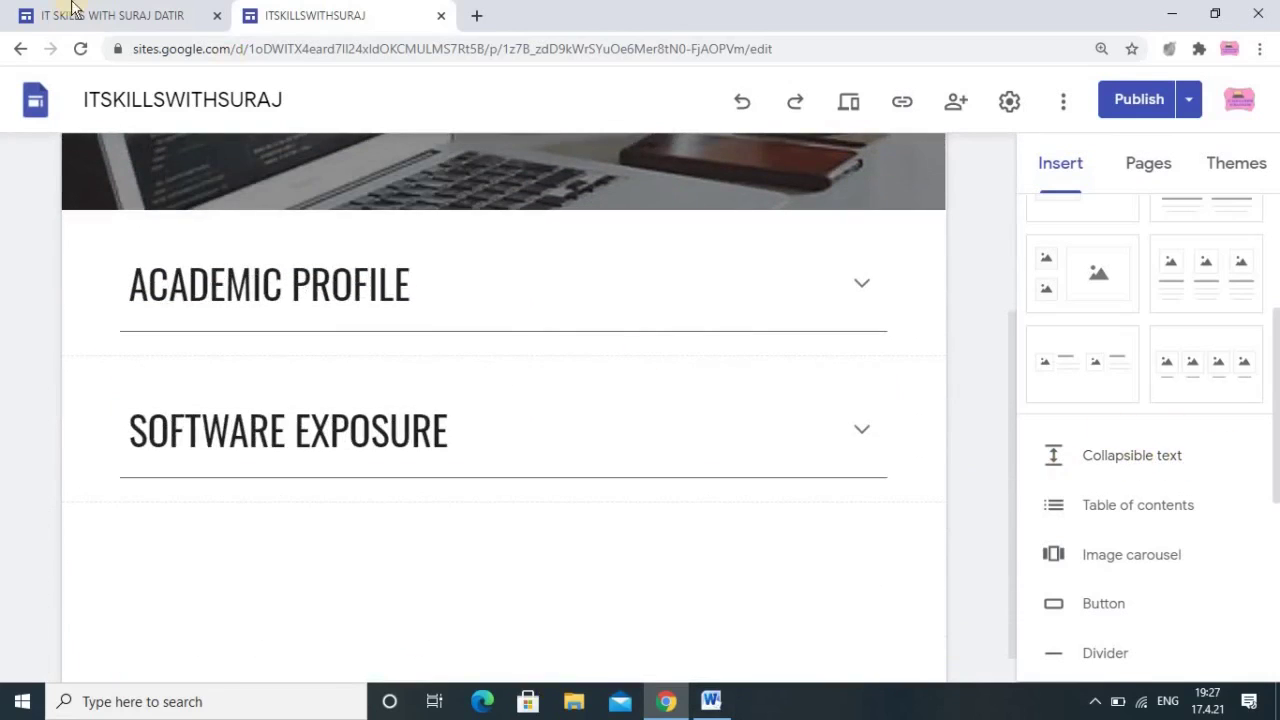
Collapse the example site's Software Exposure and Academic Profile sections and compare its About Me layout with the new page
click(109, 14)
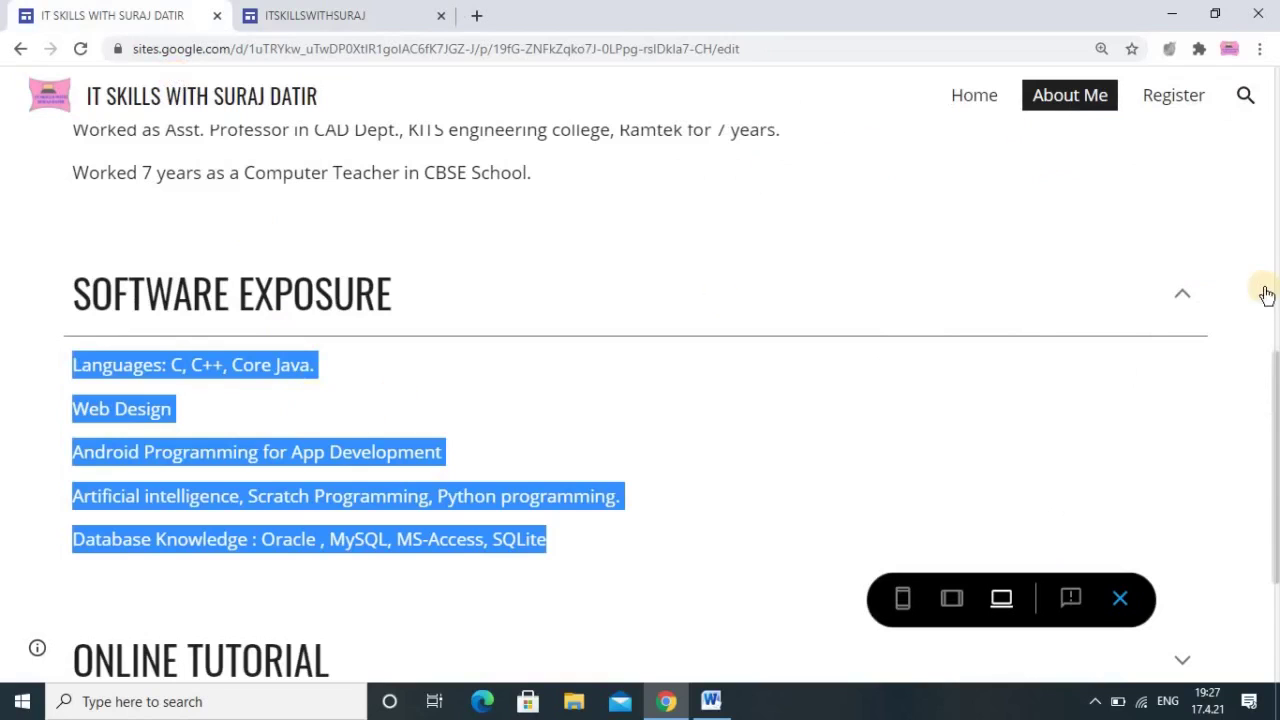
click(1182, 293)
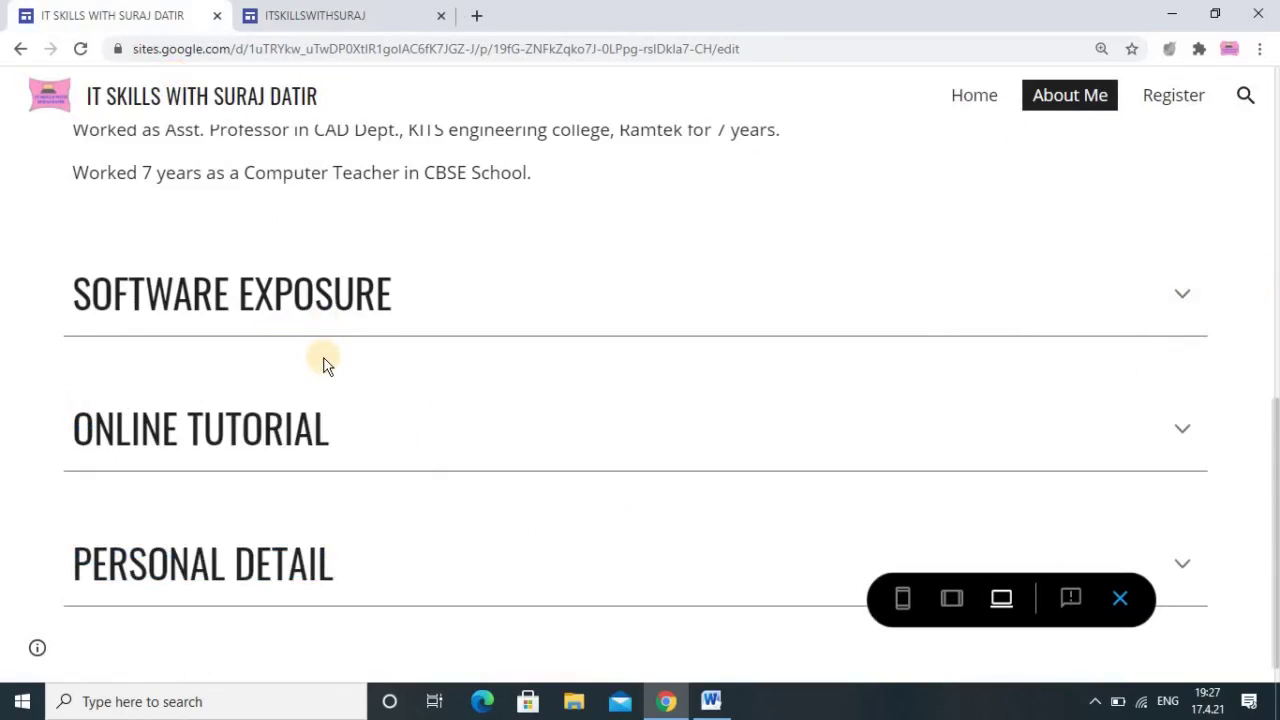
scroll(323, 366, down, 1)
scroll(403, 463, up, 5)
scroll(404, 466, up, 3)
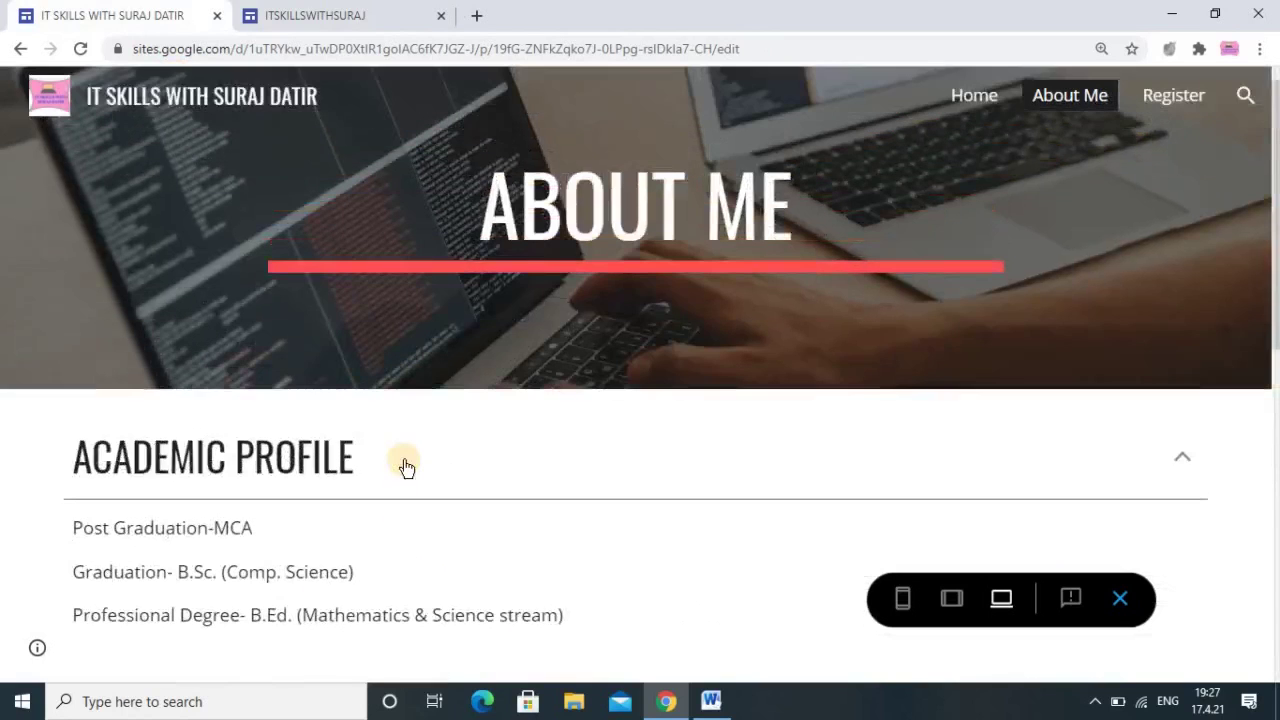
click(1178, 458)
scroll(477, 423, down, 6)
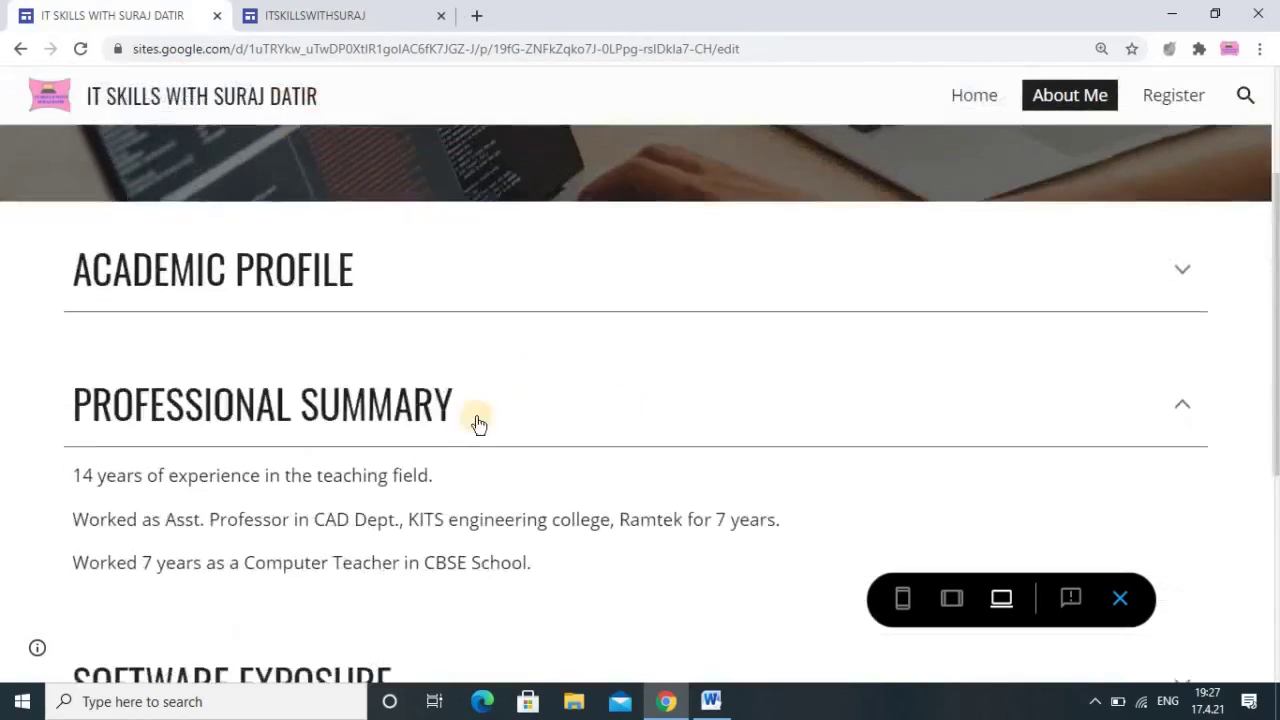
click(375, 12)
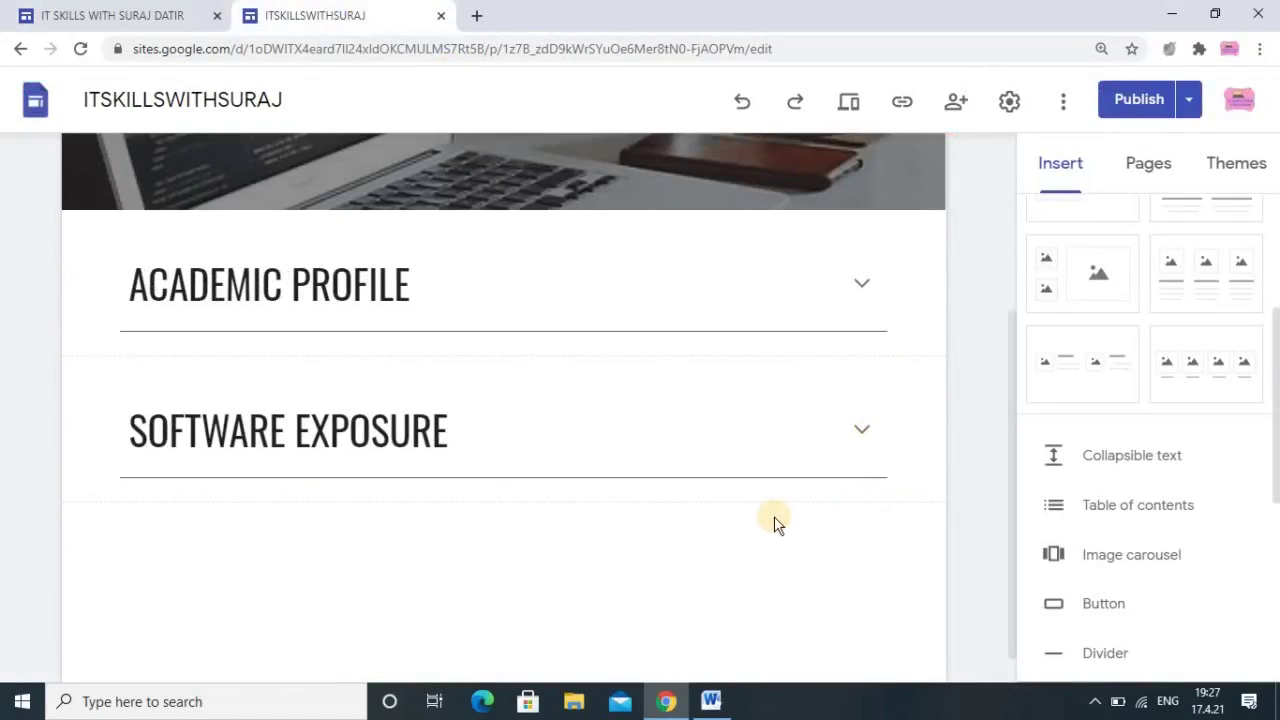
scroll(771, 522, down, 1)
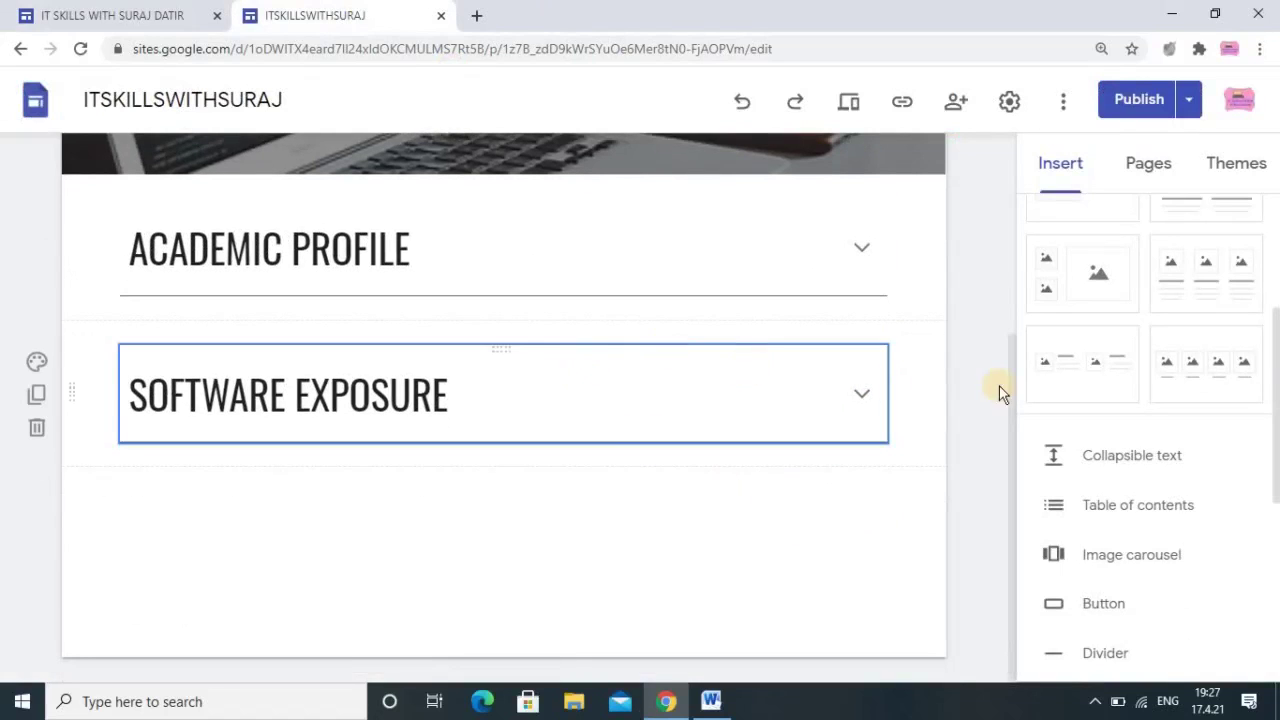
scroll(688, 452, up, 3)
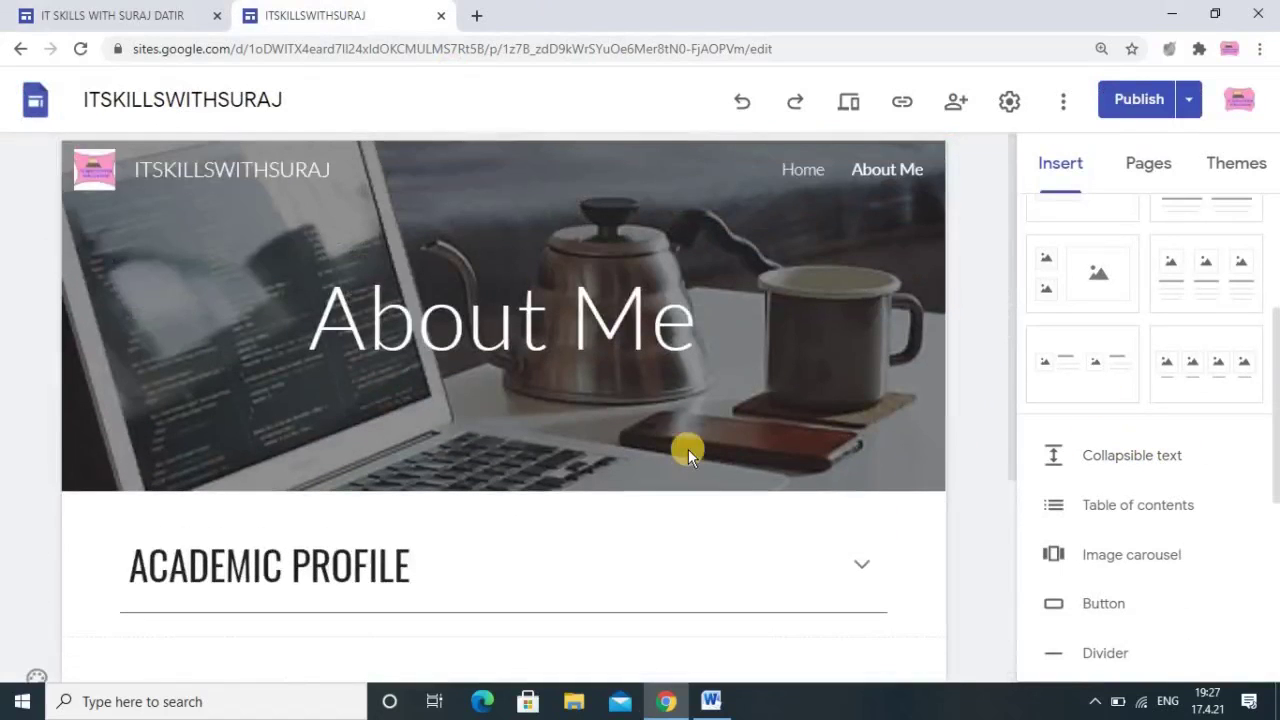